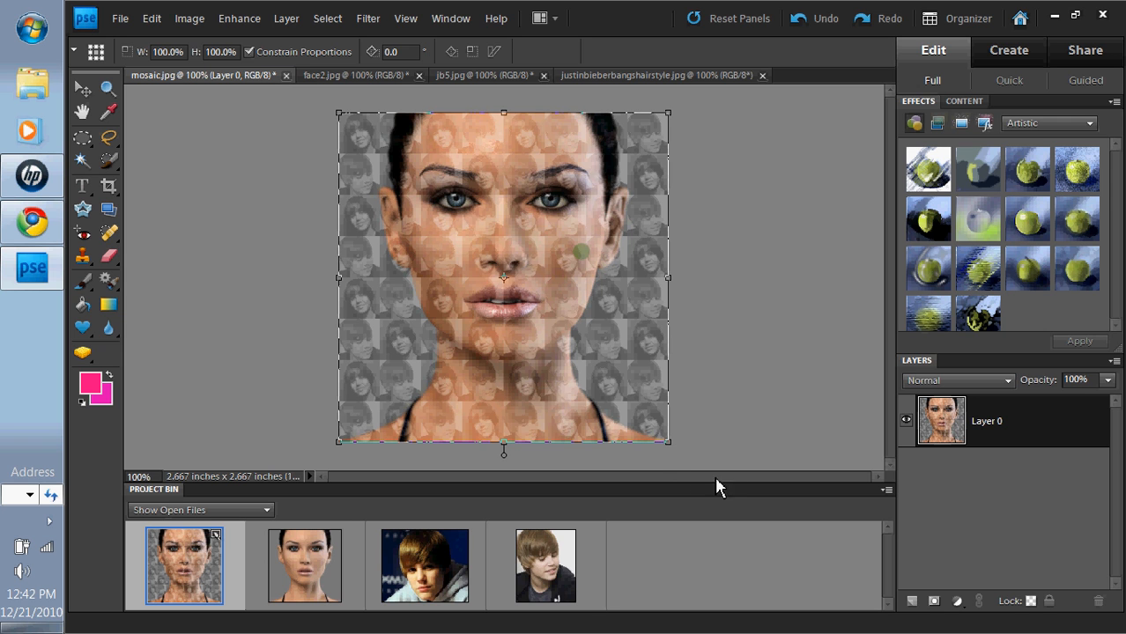
Step: Commit the Free Transform resize of Layer 0 in mosaic.jpg
{"action": "key", "text": "Return"}
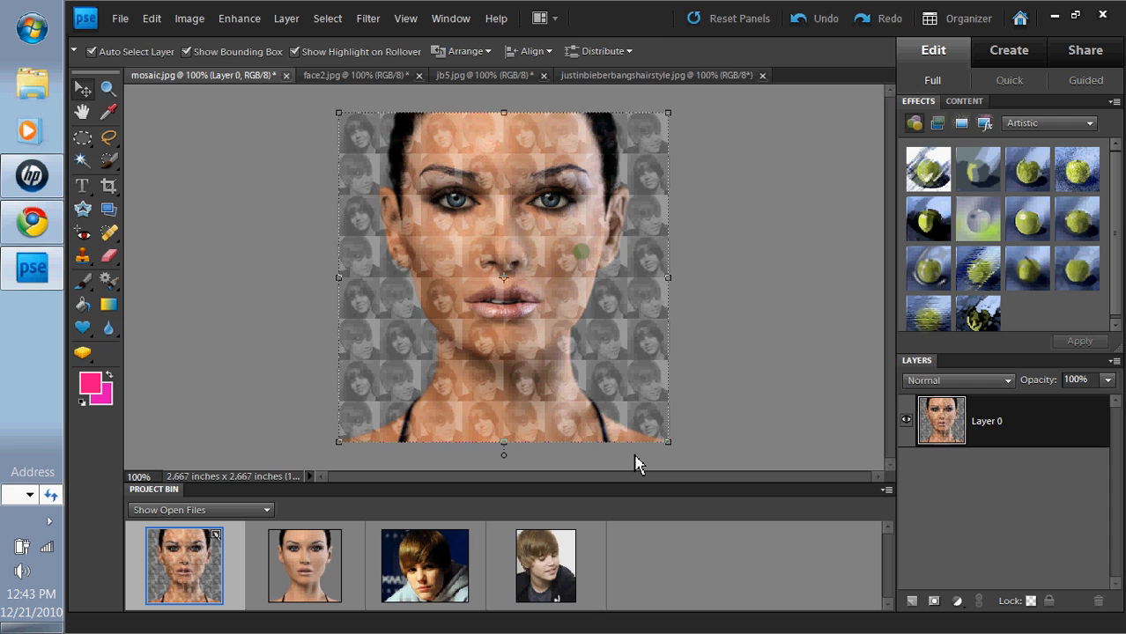
{"action": "left_click", "coordinate": [731, 417]}
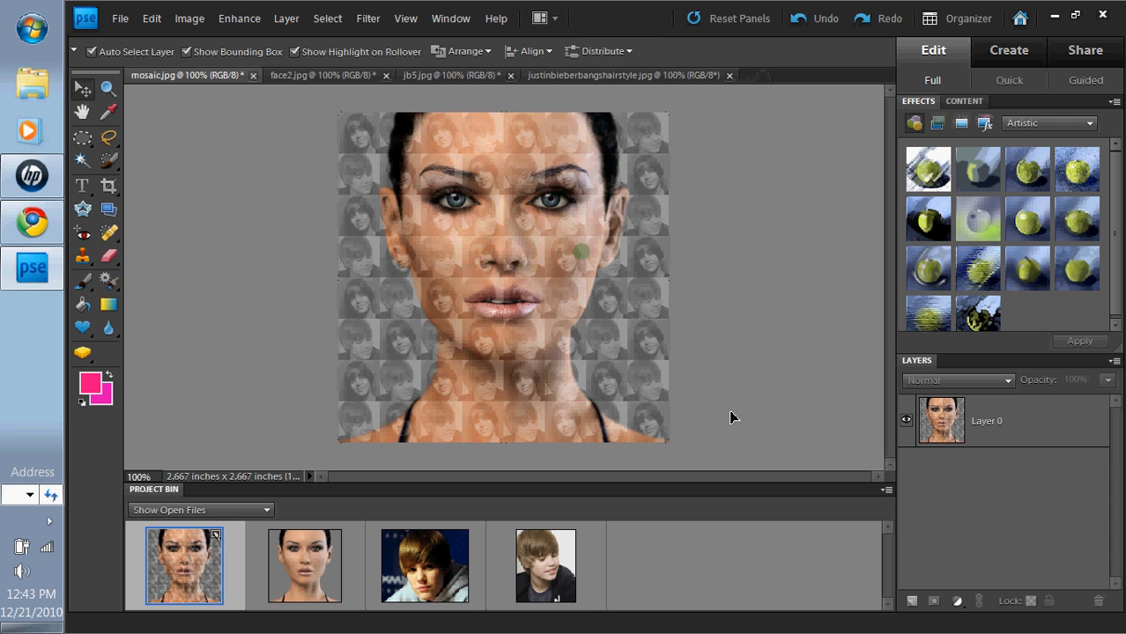
{"action": "left_click", "coordinate": [327, 552]}
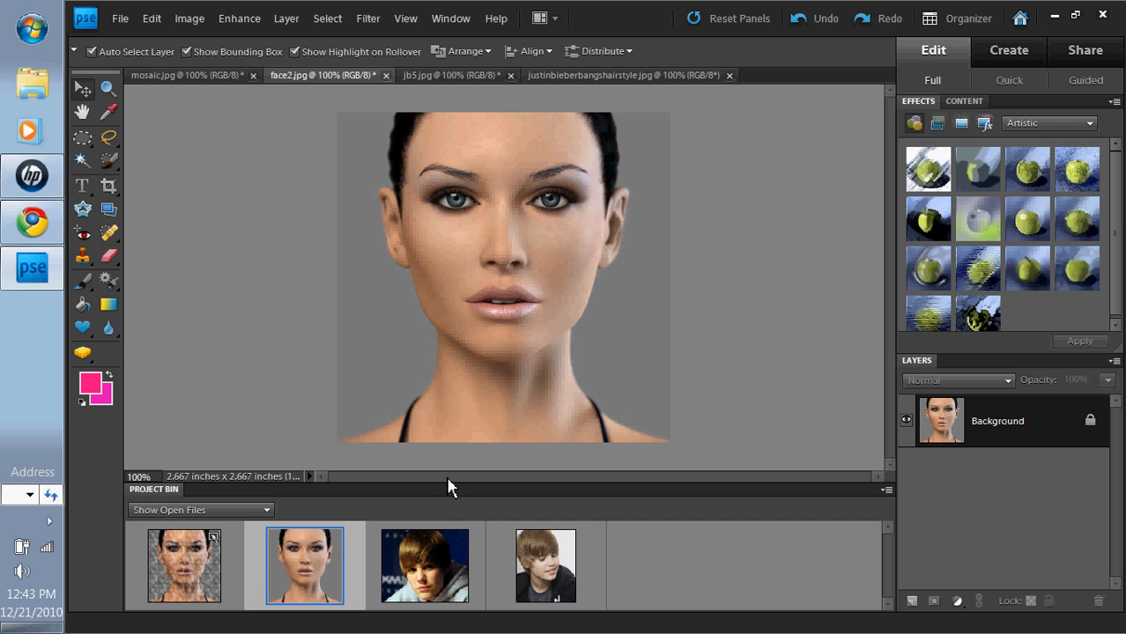
{"action": "left_click", "coordinate": [209, 573]}
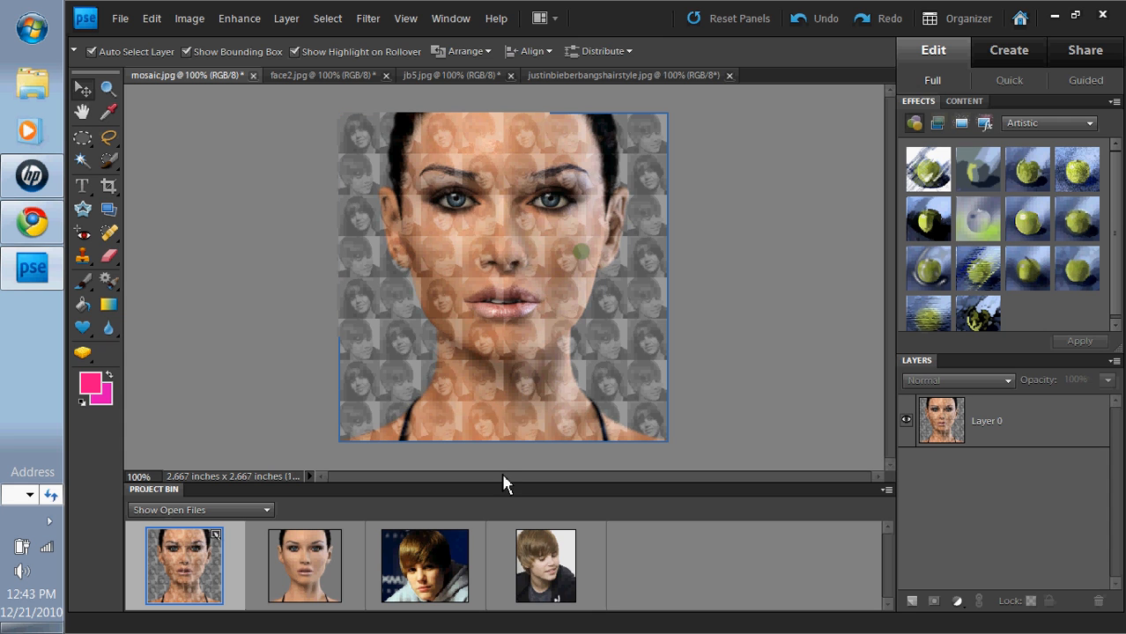
Step: Cycle through the open photos in the Project Bin, ending on jb5.jpg
{"action": "left_click", "coordinate": [417, 554]}
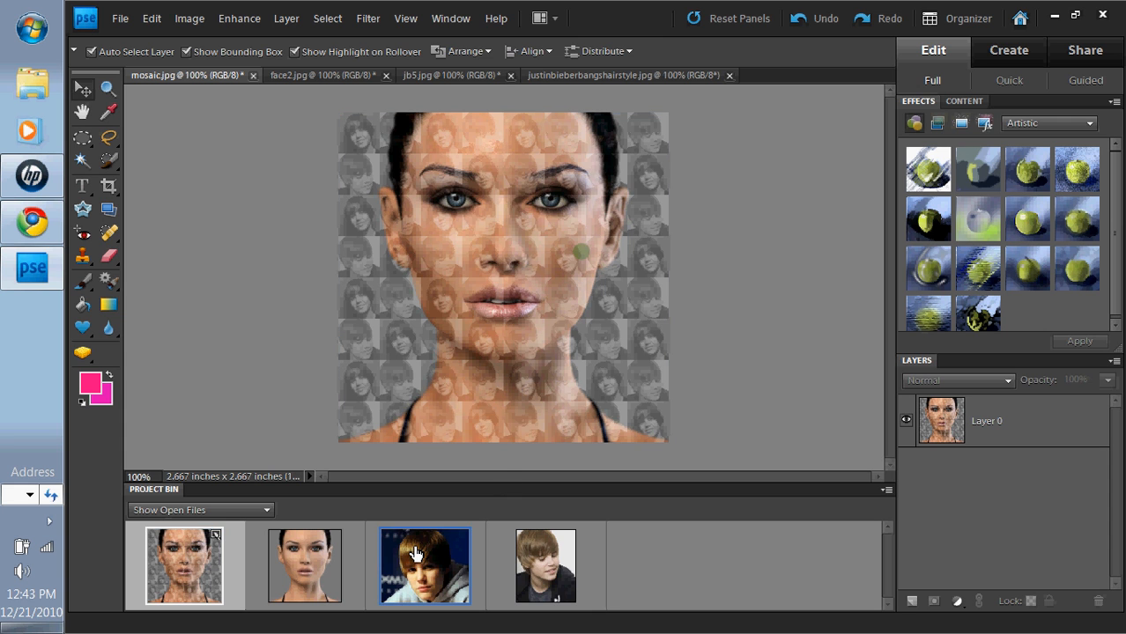
{"action": "double_click", "coordinate": [416, 559]}
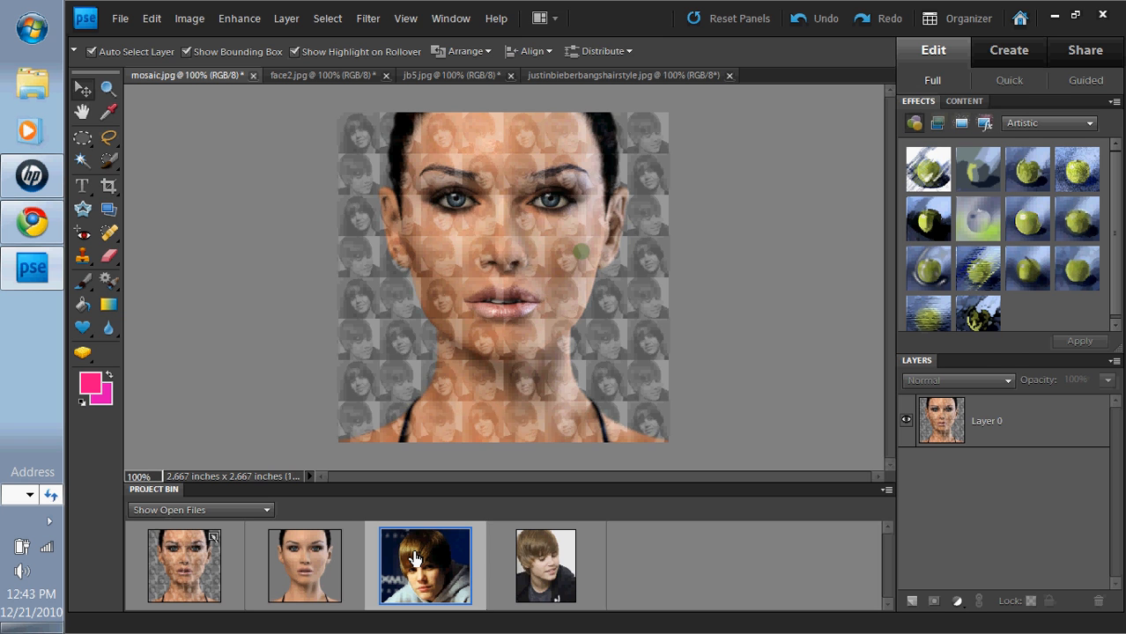
{"action": "double_click", "coordinate": [539, 579]}
{"action": "double_click", "coordinate": [430, 599]}
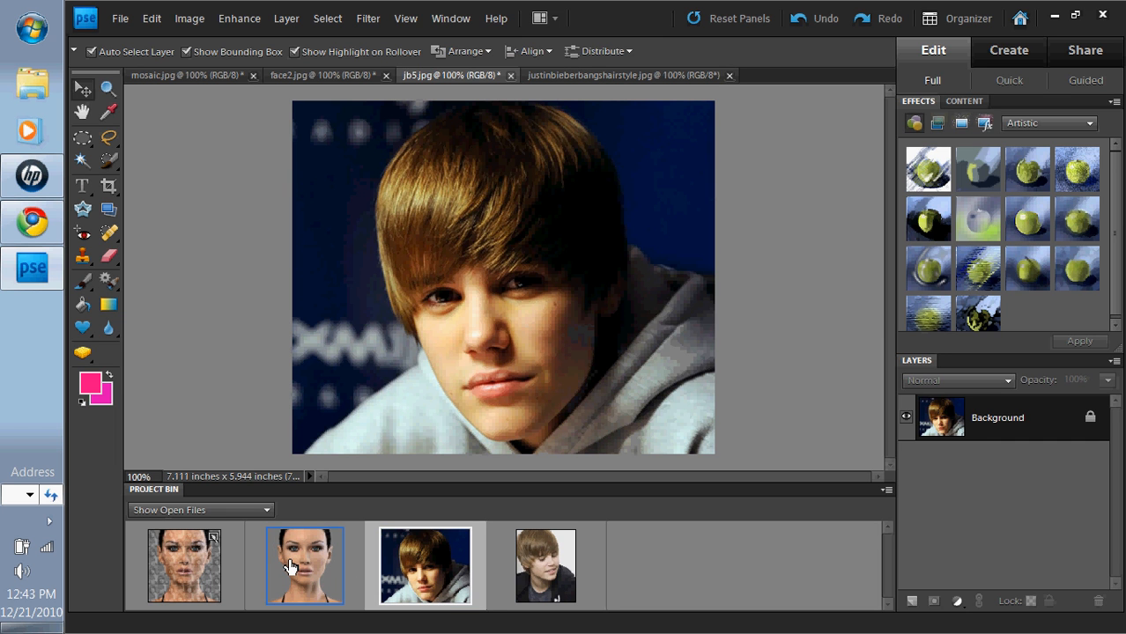
{"action": "double_click", "coordinate": [290, 567]}
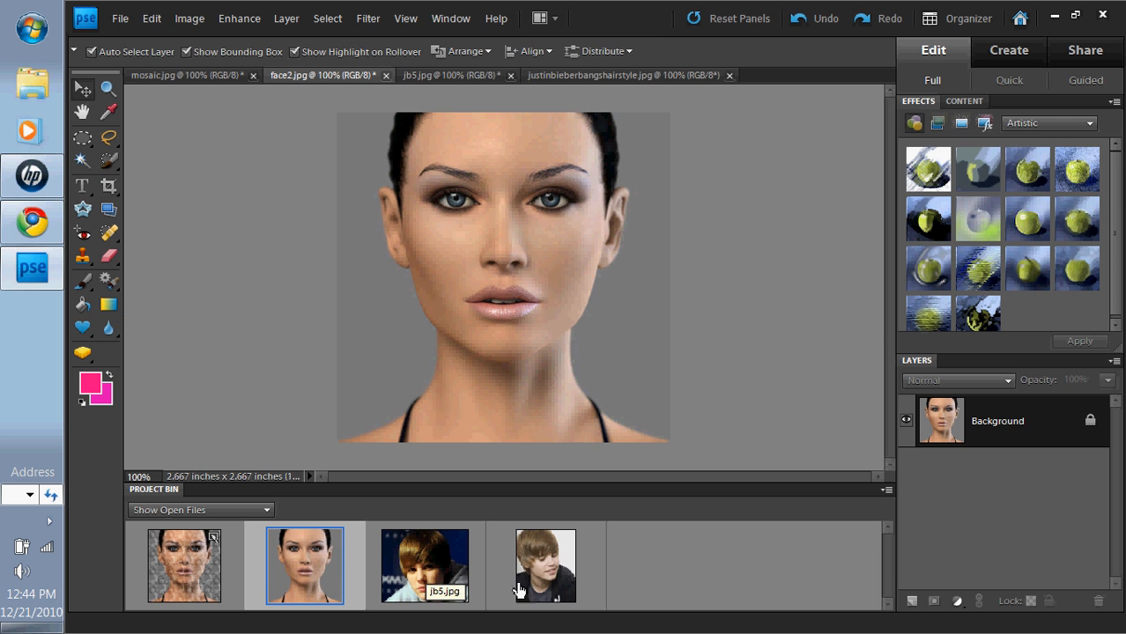
{"action": "left_click", "coordinate": [441, 567]}
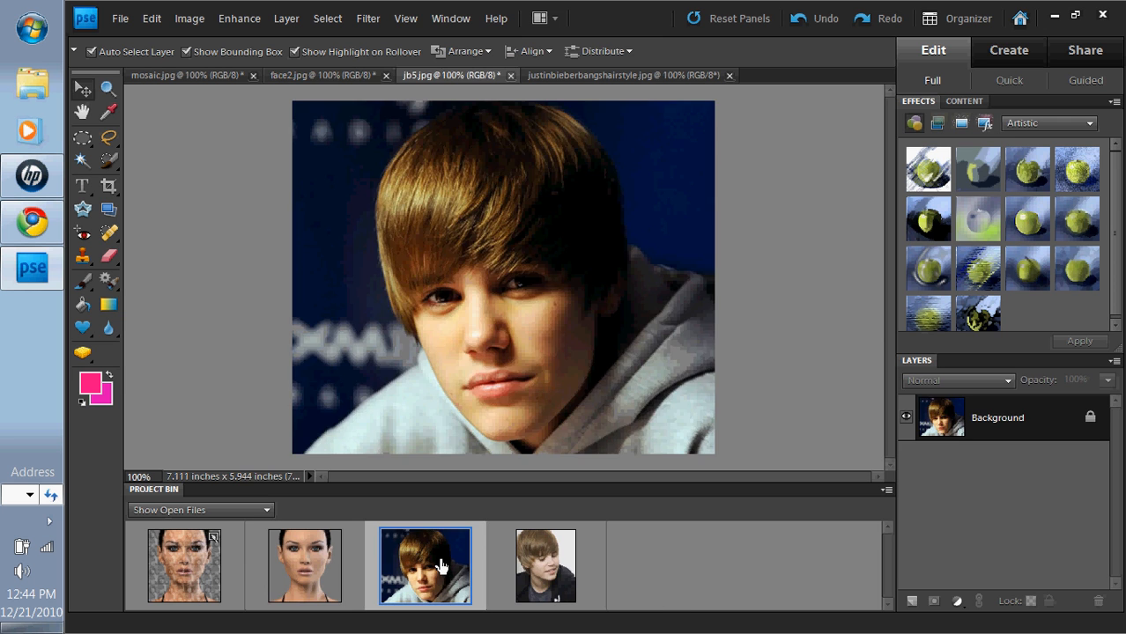
Step: Crop jb5.jpg to a 50 × 50 px square around the boy's face
{"action": "left_click", "coordinate": [108, 185]}
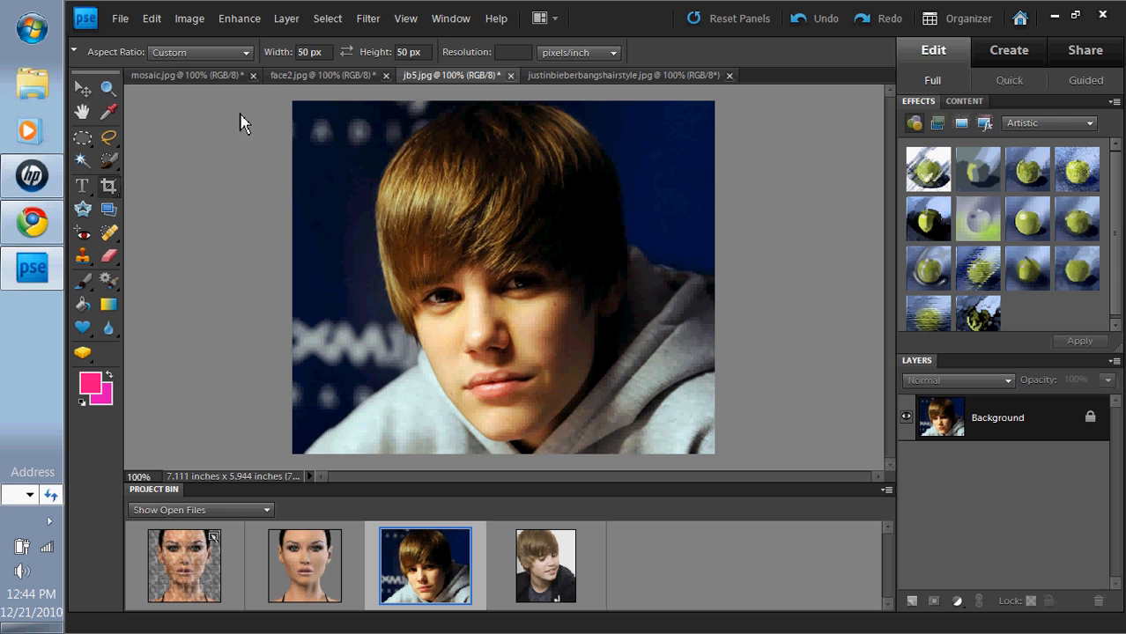
{"action": "left_click", "coordinate": [310, 52]}
{"action": "left_click", "coordinate": [332, 50]}
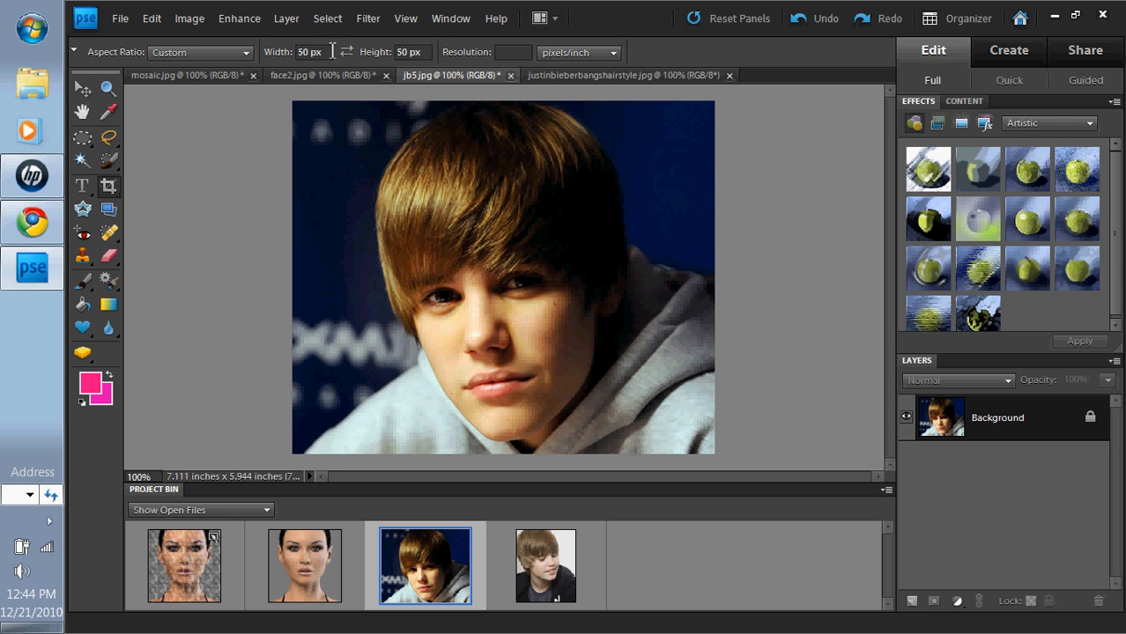
{"action": "left_click_drag", "start_coordinate": [429, 51], "coordinate": [416, 55]}
{"action": "left_click", "coordinate": [433, 51]}
{"action": "mouse_move", "coordinate": [424, 233]}
{"action": "left_mouse_down"}
{"action": "mouse_move", "coordinate": [572, 327]}
{"action": "mouse_move", "coordinate": [656, 426]}
{"action": "mouse_move", "coordinate": [621, 433]}
{"action": "mouse_move", "coordinate": [638, 447]}
{"action": "left_mouse_up"}
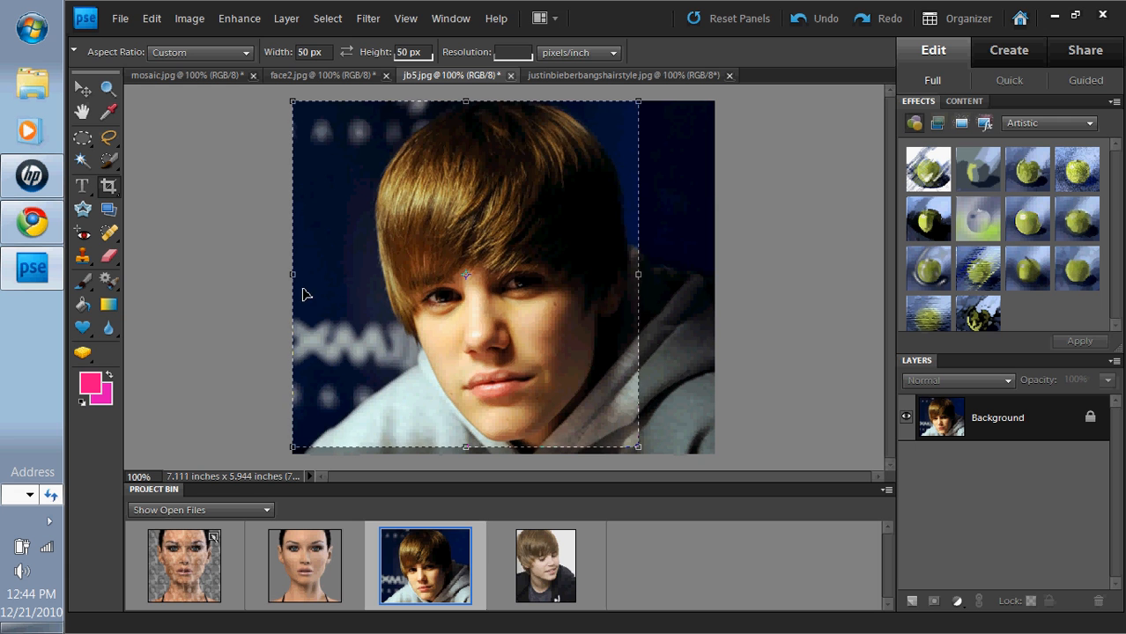
{"action": "left_click_drag", "start_coordinate": [297, 106], "coordinate": [351, 119]}
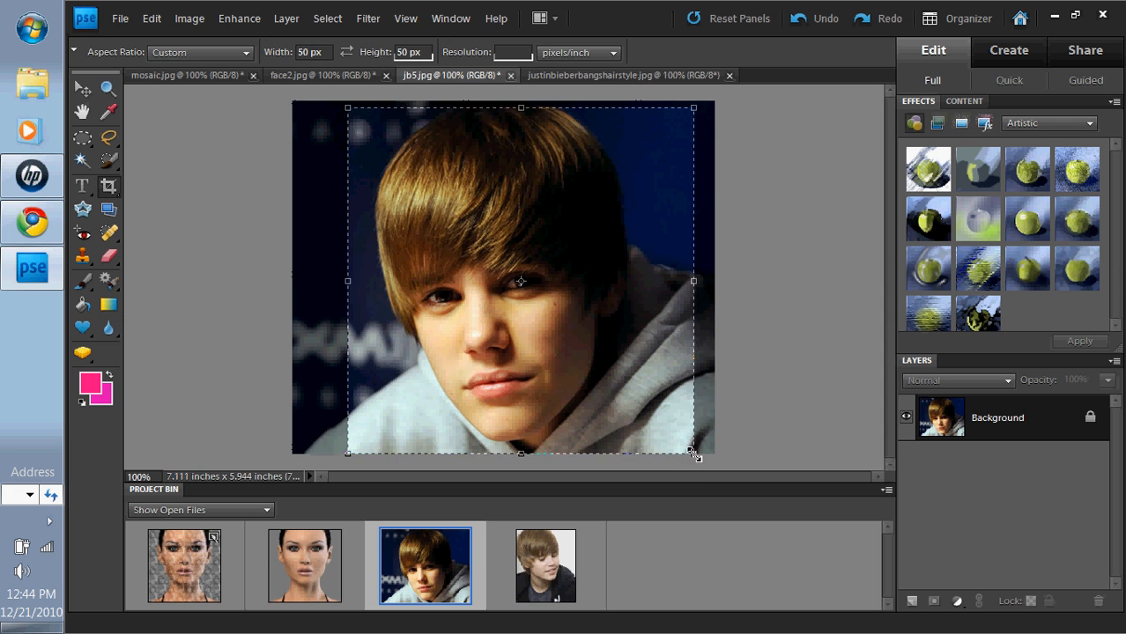
{"action": "left_click_drag", "start_coordinate": [693, 451], "coordinate": [685, 438]}
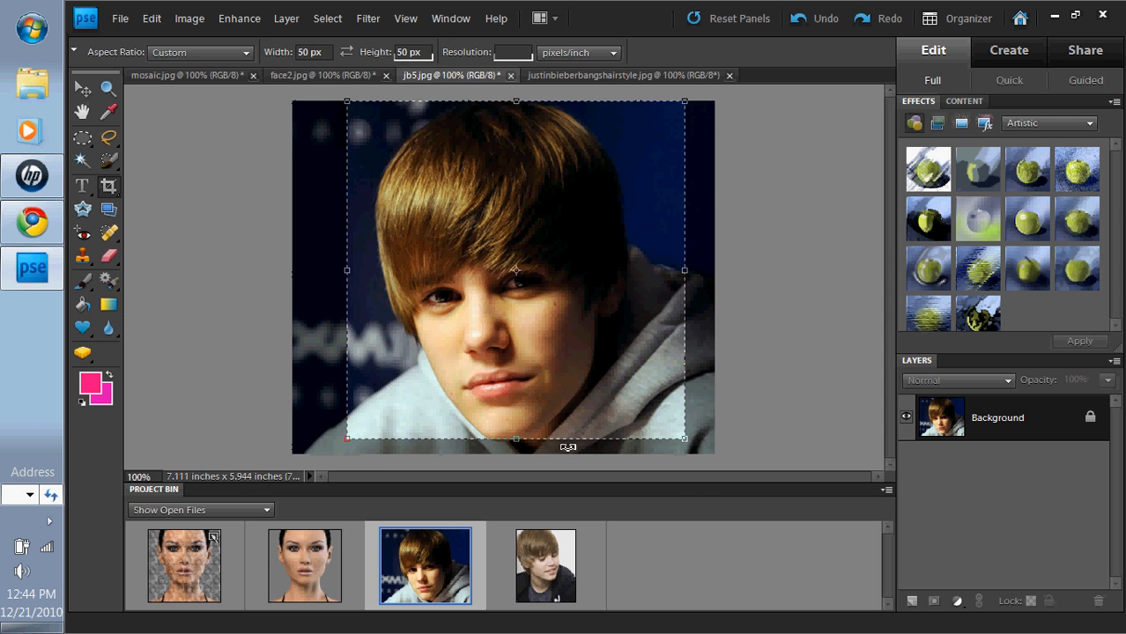
{"action": "left_click_drag", "start_coordinate": [687, 443], "coordinate": [689, 446]}
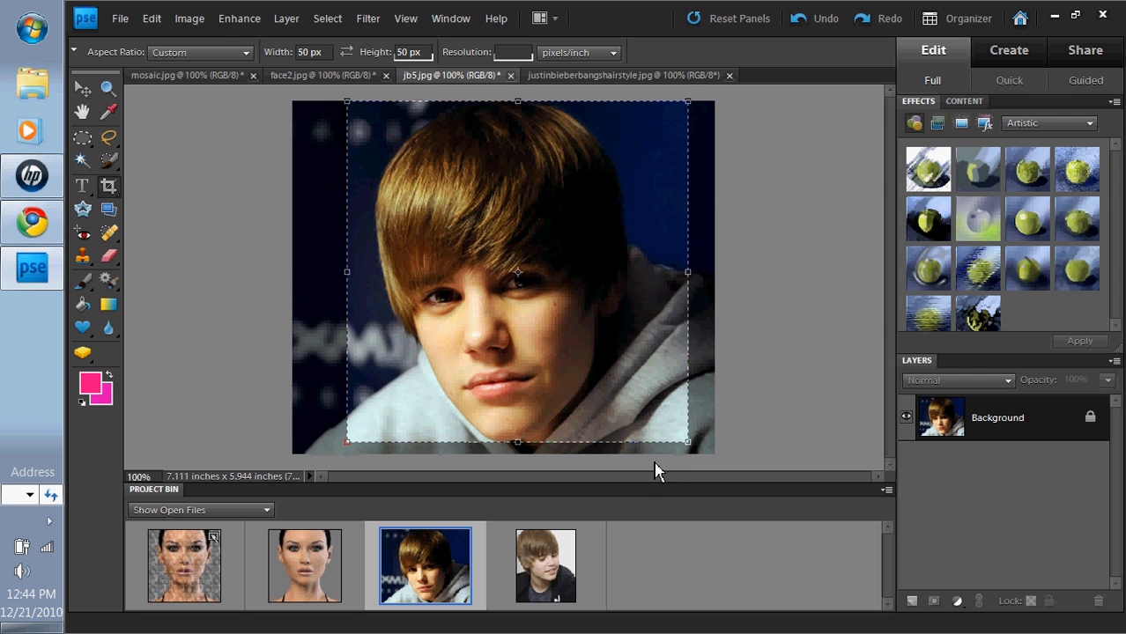
{"action": "left_click", "coordinate": [658, 467]}
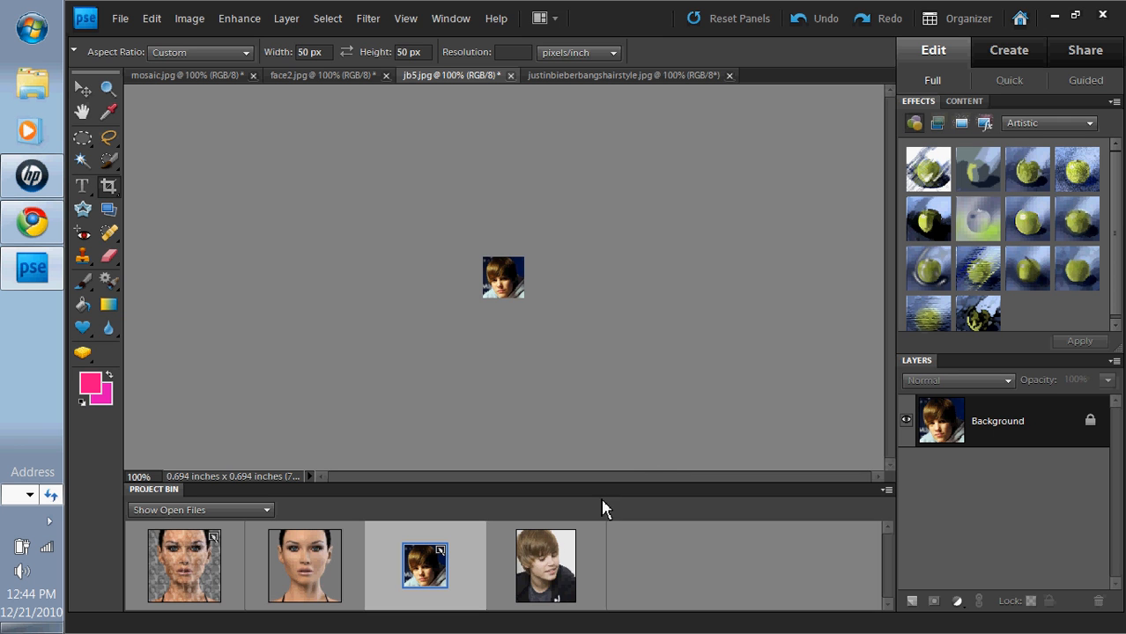
Step: Crop justinbieberbangshairstyle.jpg to a 50 × 50 px square over the face
{"action": "left_click", "coordinate": [547, 555]}
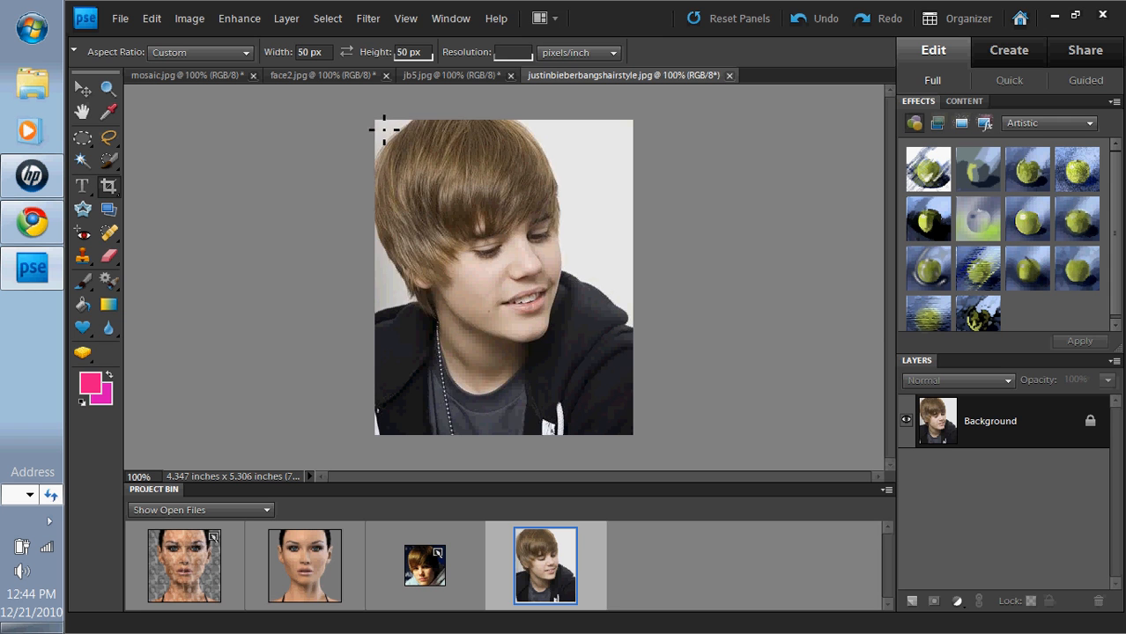
{"action": "left_click_drag", "start_coordinate": [555, 389], "coordinate": [599, 476]}
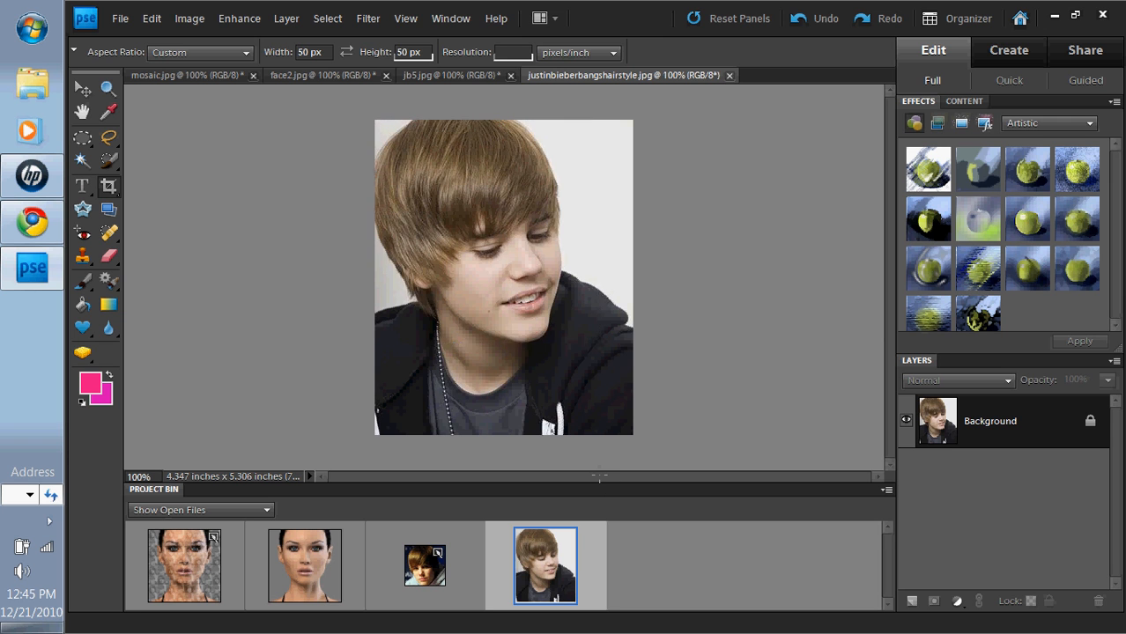
{"action": "left_click", "coordinate": [563, 356]}
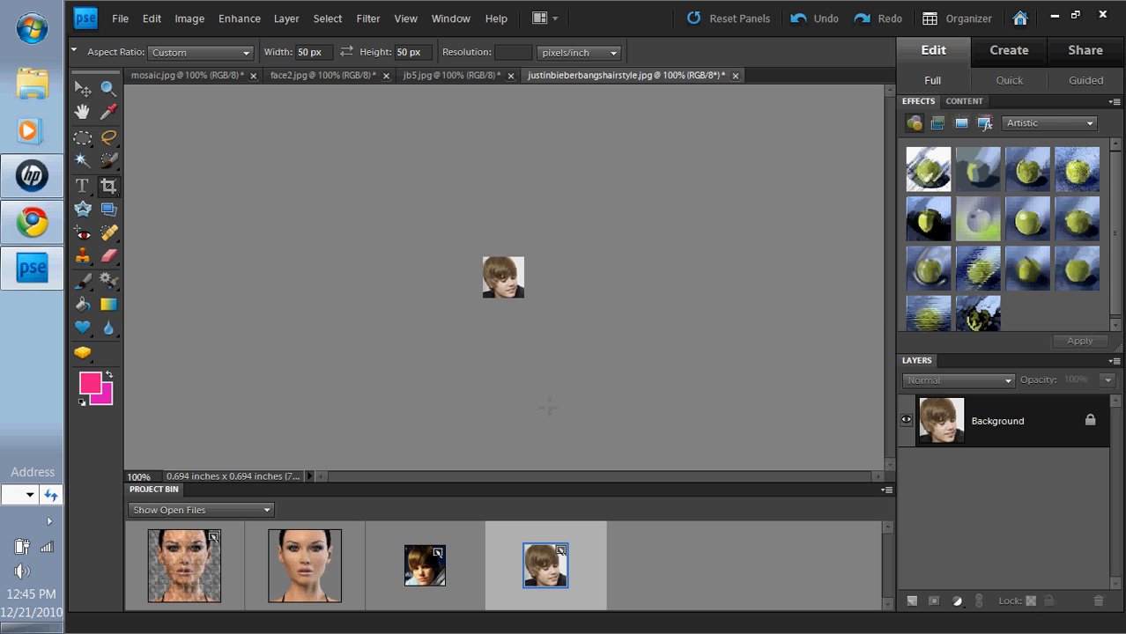
Step: Create a new white 100 × 100 px document at 72 pixels/inch
{"action": "left_click", "coordinate": [128, 23]}
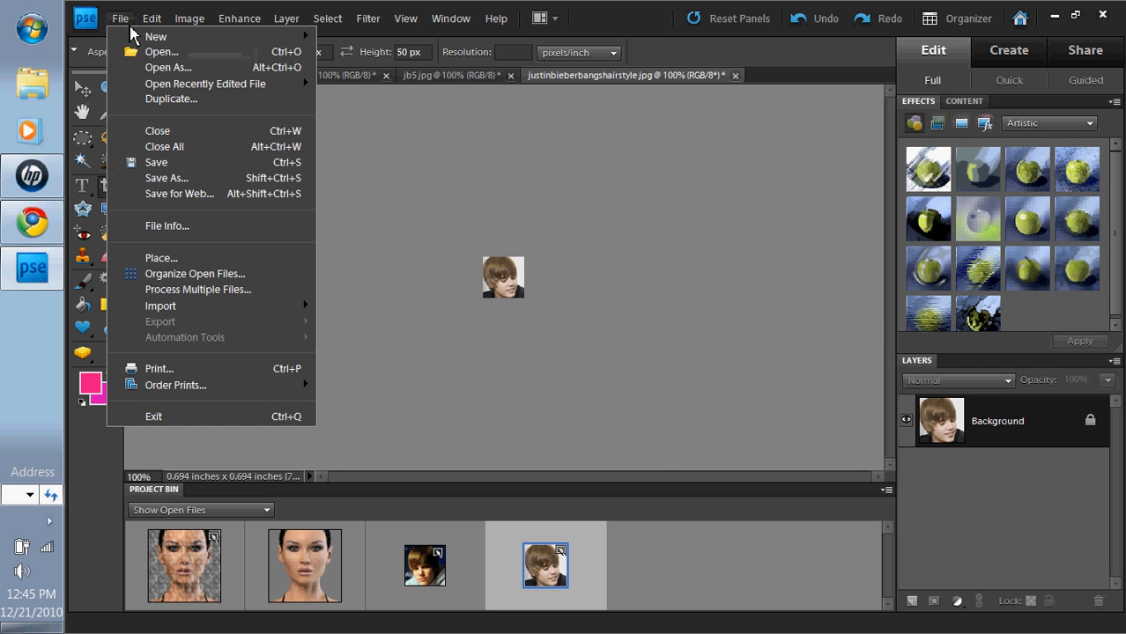
{"action": "left_click", "coordinate": [131, 24]}
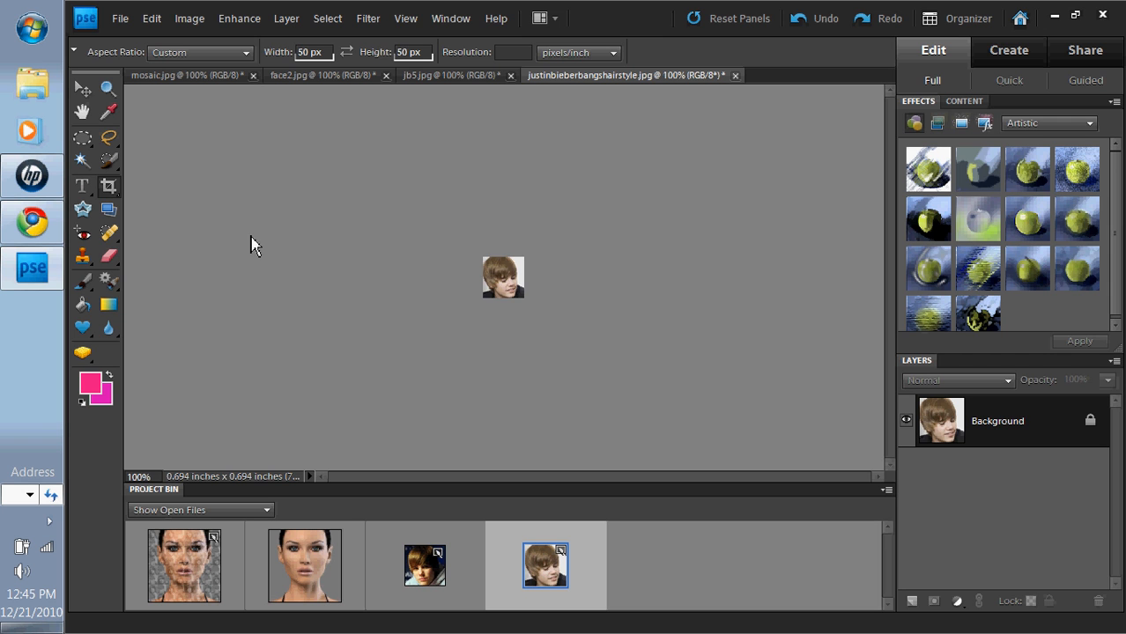
{"action": "key", "text": "ctrl+n"}
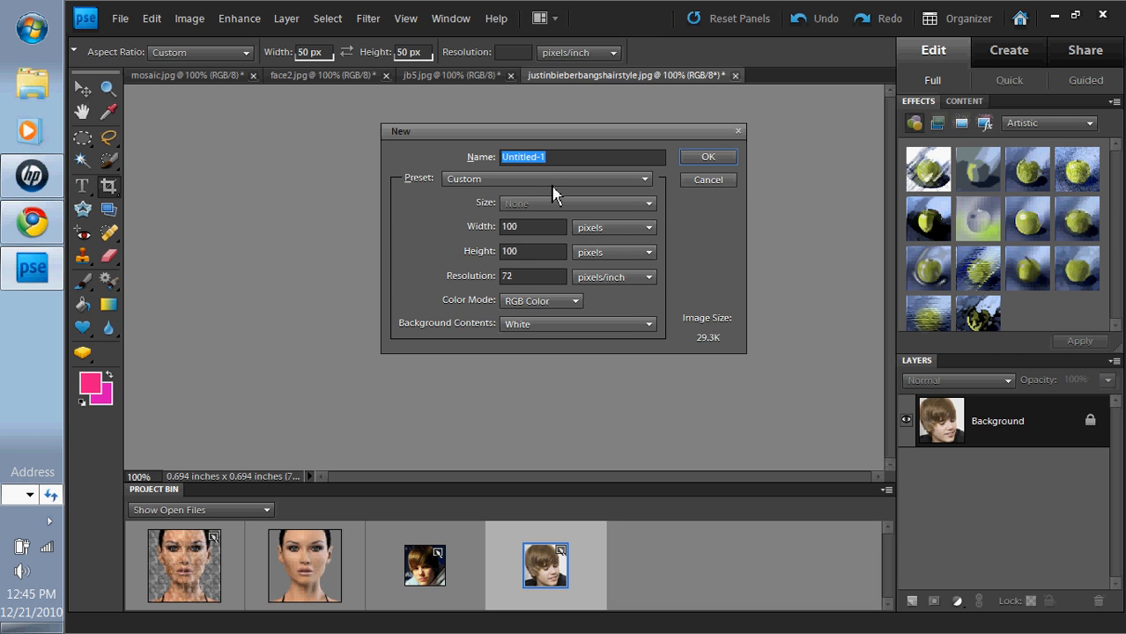
{"action": "double_click", "coordinate": [503, 227]}
{"action": "double_click", "coordinate": [507, 254]}
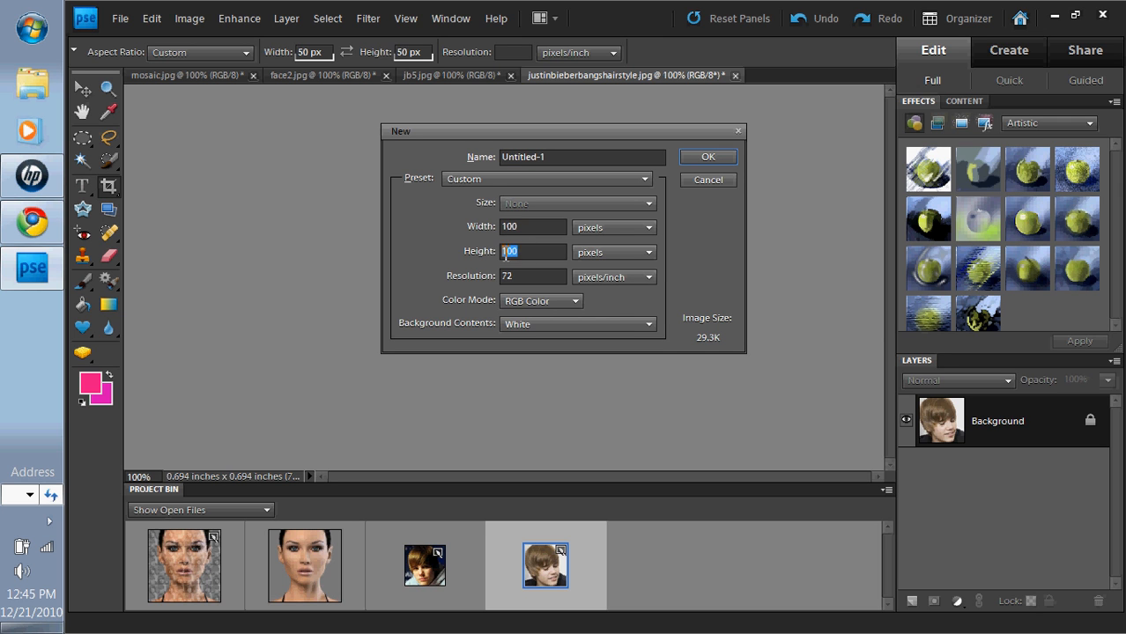
{"action": "left_click", "coordinate": [523, 226]}
{"action": "left_click", "coordinate": [599, 231]}
{"action": "left_click", "coordinate": [597, 232]}
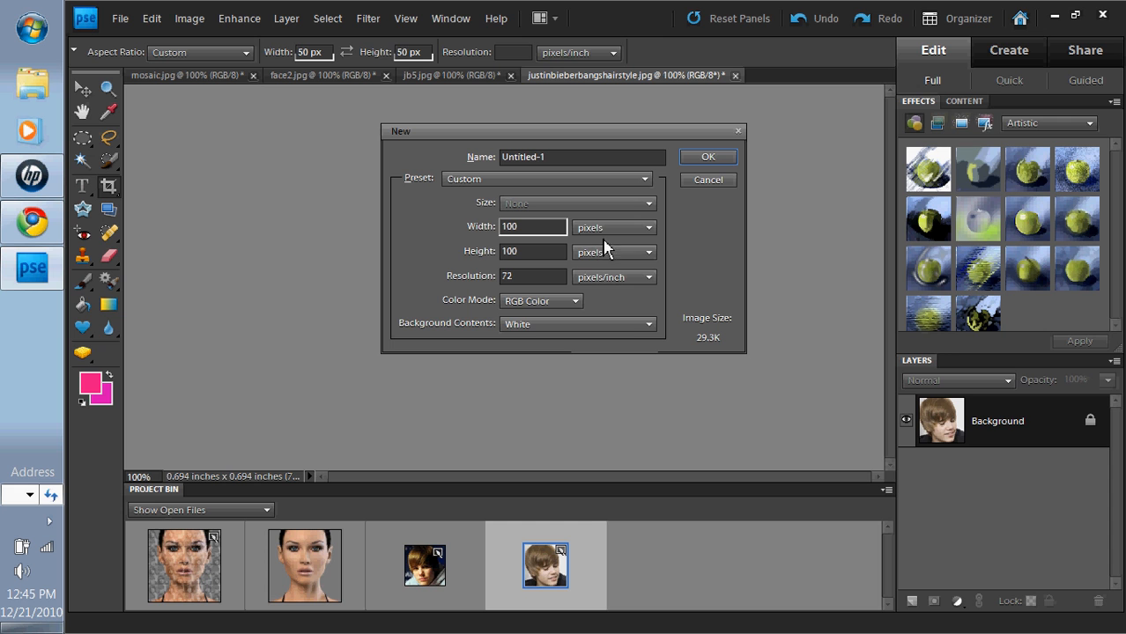
{"action": "left_click", "coordinate": [688, 158]}
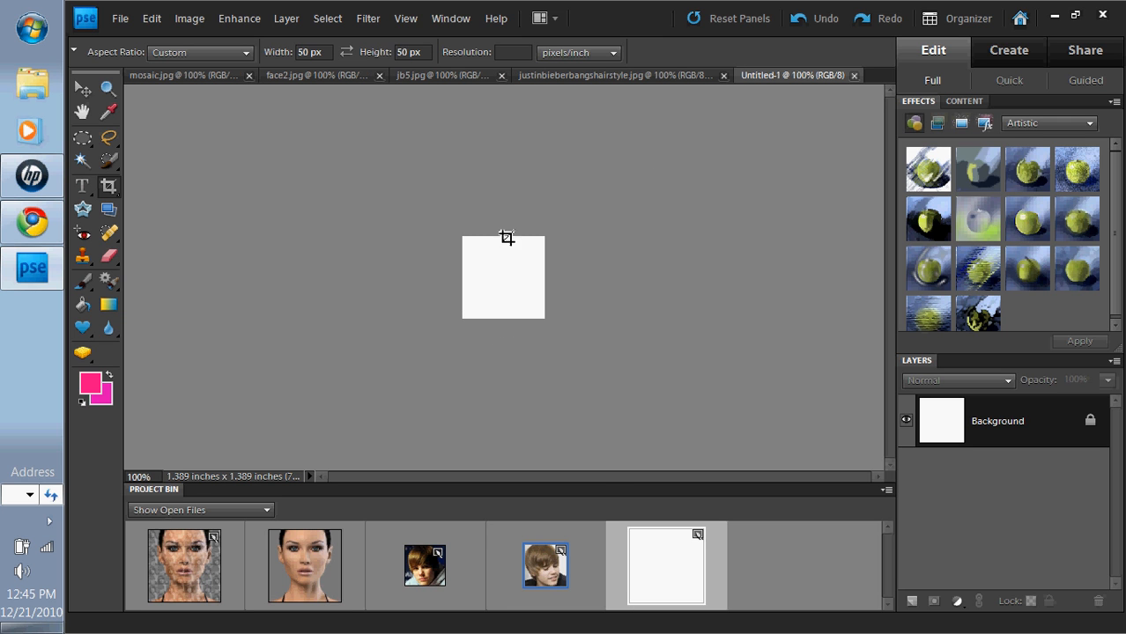
Step: Copy the jb5 portrait twice and the other boy portrait into Untitled-1
{"action": "left_click", "coordinate": [82, 88]}
{"action": "left_click_drag", "start_coordinate": [423, 568], "coordinate": [492, 295]}
{"action": "left_click_drag", "start_coordinate": [428, 564], "coordinate": [516, 289]}
{"action": "left_click", "coordinate": [560, 552]}
{"action": "left_click_drag", "start_coordinate": [560, 552], "coordinate": [477, 261]}
Step: Arrange the portrait layers into the quarters of the 2 × 2 grid
{"action": "left_click", "coordinate": [516, 298]}
{"action": "left_click_drag", "start_coordinate": [516, 299], "coordinate": [475, 310]}
{"action": "left_click", "coordinate": [489, 299]}
{"action": "left_click_drag", "start_coordinate": [510, 273], "coordinate": [533, 258]}
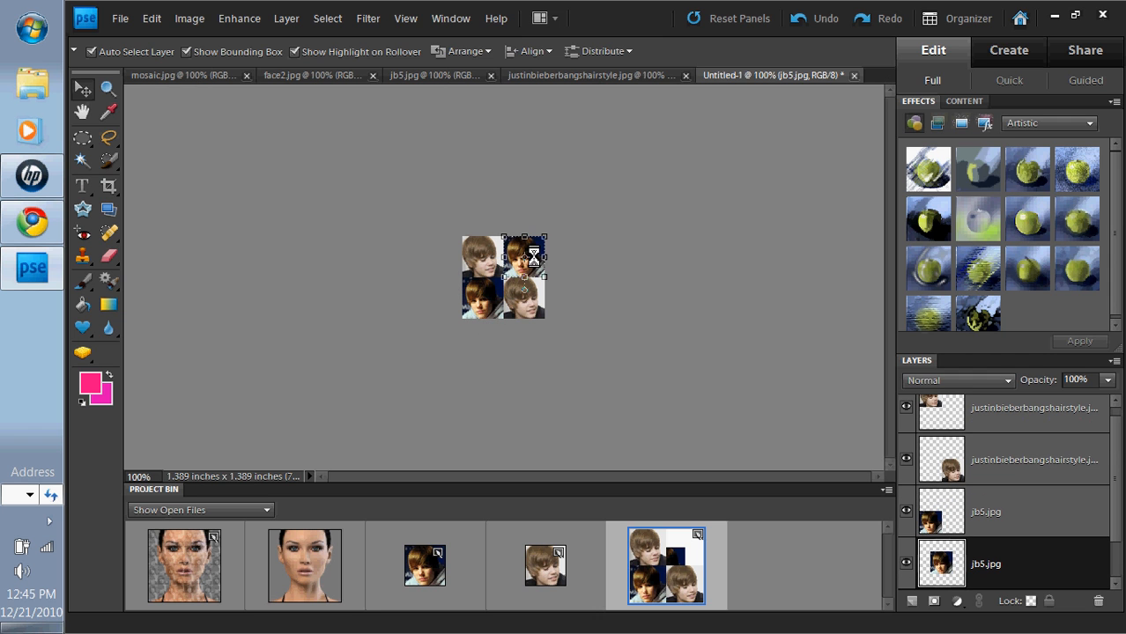
{"action": "left_click", "coordinate": [559, 251]}
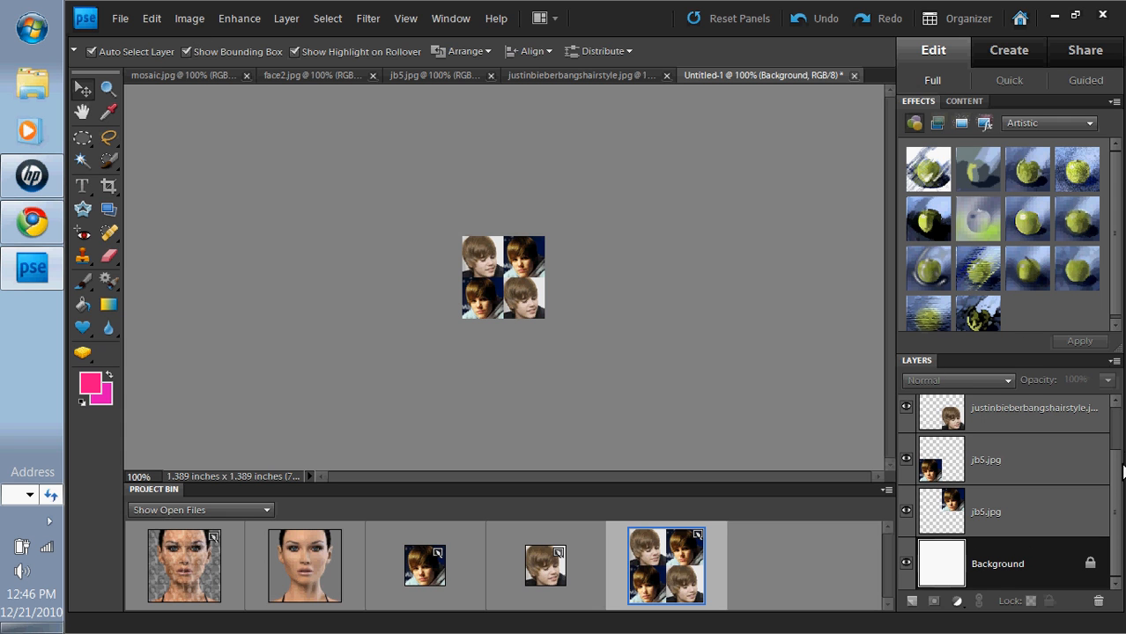
{"action": "mouse_move", "coordinate": [1119, 439]}
{"action": "left_mouse_down"}
{"action": "mouse_move", "coordinate": [1121, 528]}
{"action": "mouse_move", "coordinate": [1113, 429]}
{"action": "left_mouse_up"}
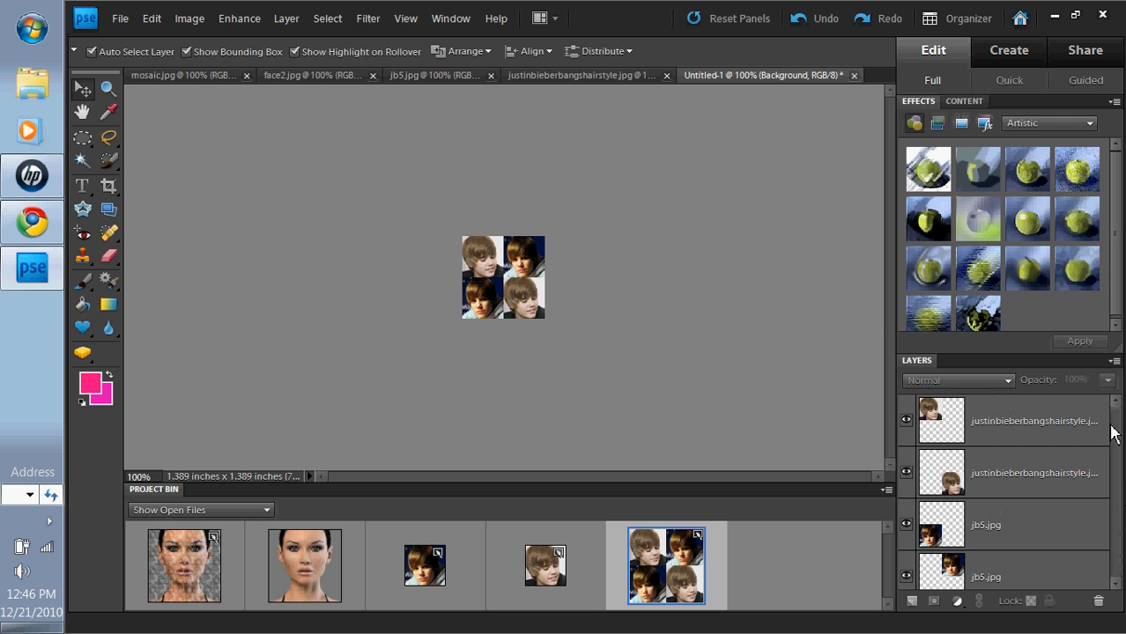
Step: Flatten the four portrait layers into a single image
{"action": "left_click", "coordinate": [203, 19]}
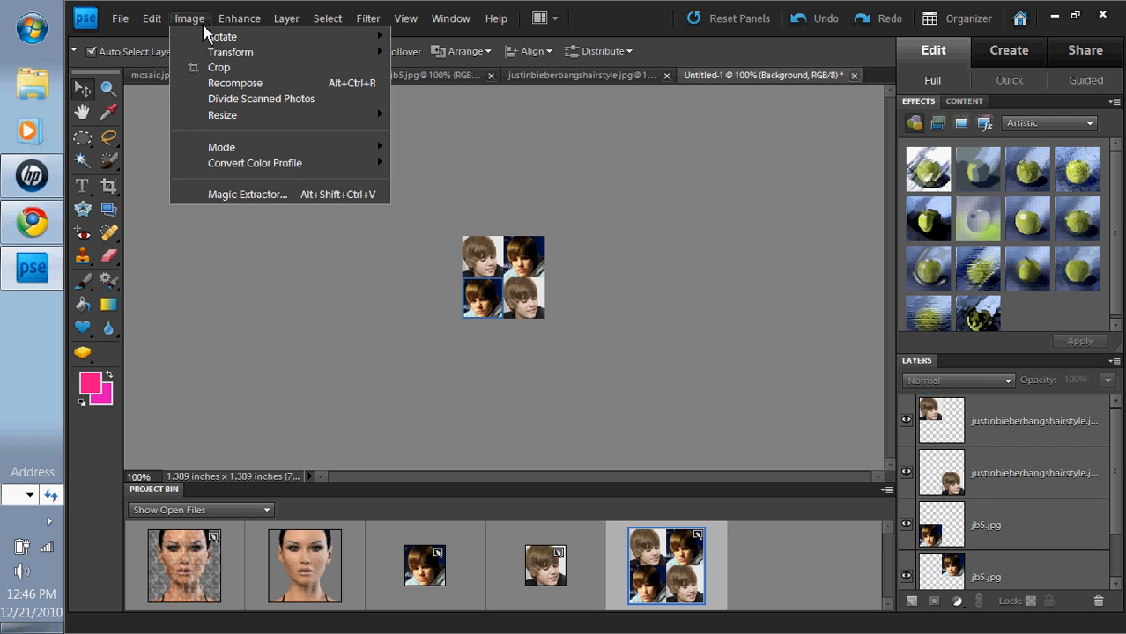
{"action": "mouse_move", "coordinate": [286, 18]}
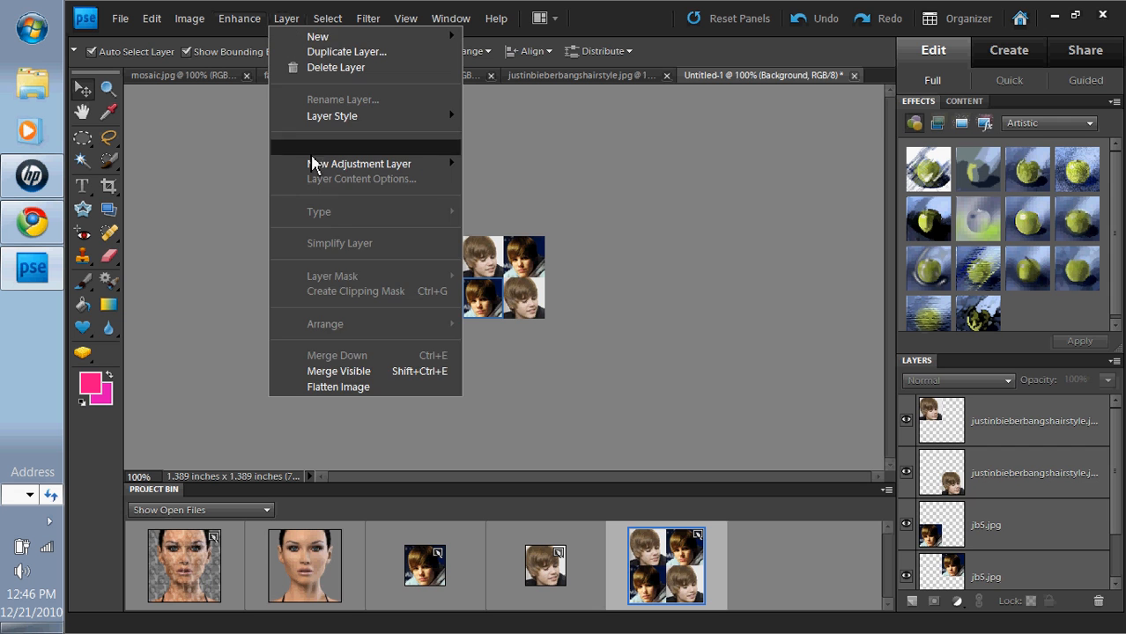
{"action": "left_click", "coordinate": [346, 387]}
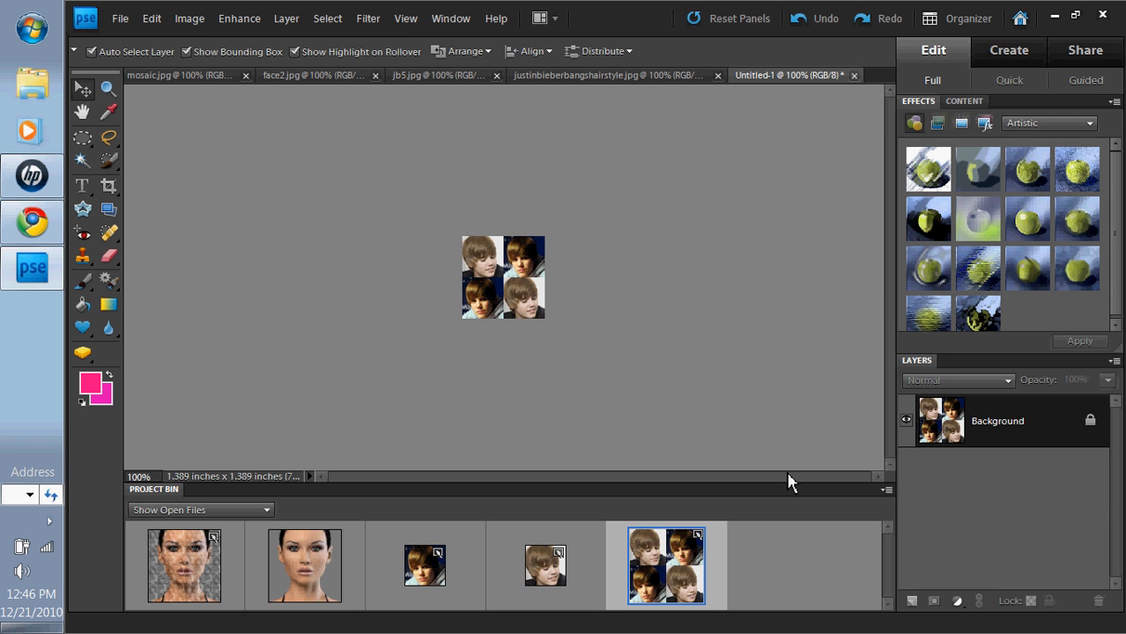
Step: Remove all colour from the grid with Remove Color
{"action": "left_click", "coordinate": [250, 27]}
{"action": "mouse_move", "coordinate": [282, 179]}
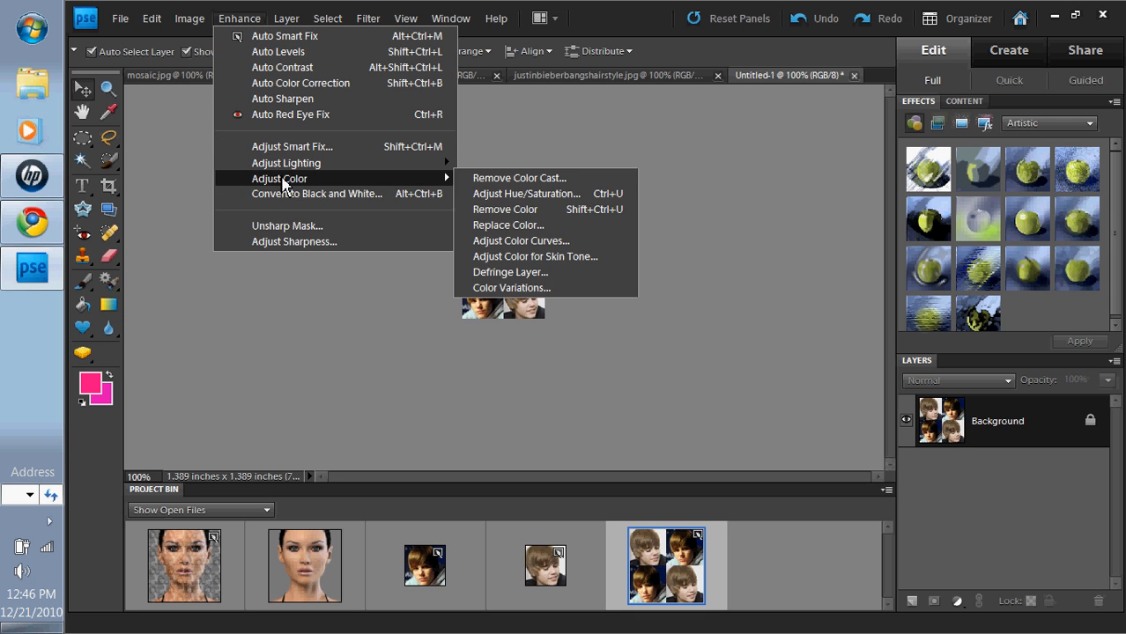
{"action": "left_click", "coordinate": [539, 211]}
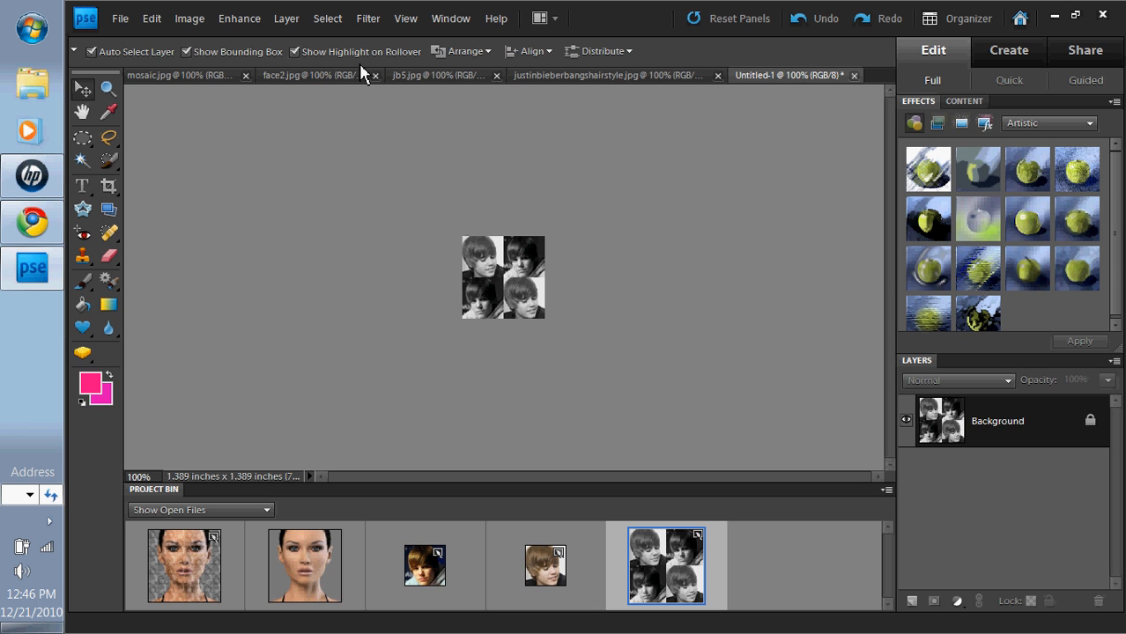
Step: Define the grid as a pattern named bieber
{"action": "left_click", "coordinate": [150, 19]}
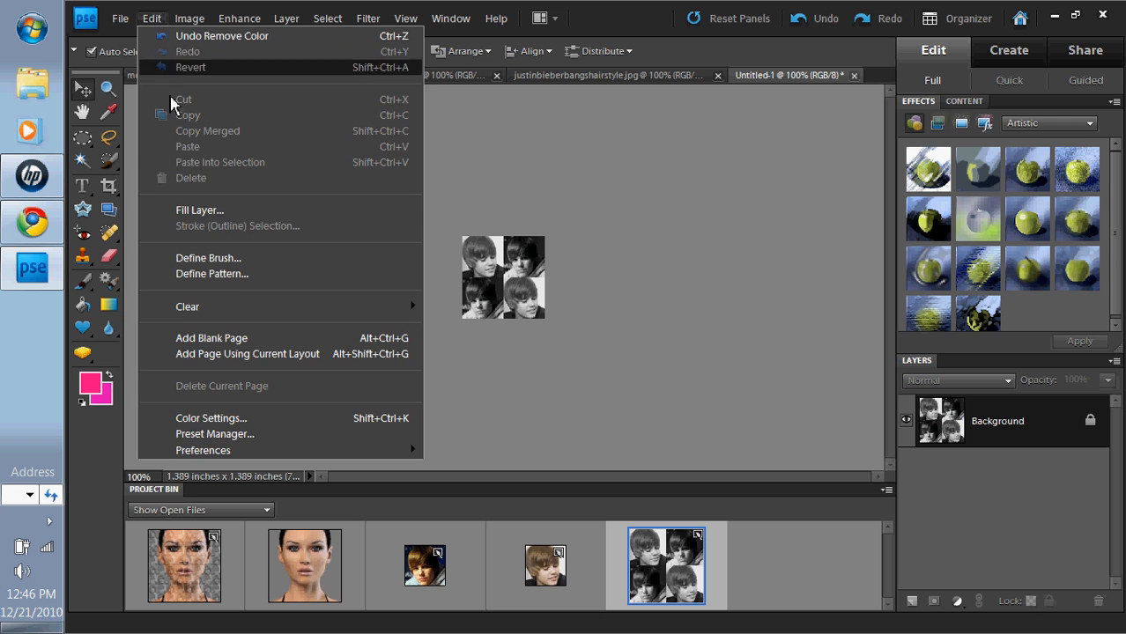
{"action": "left_click", "coordinate": [230, 273]}
{"action": "type", "text": "bieber"}
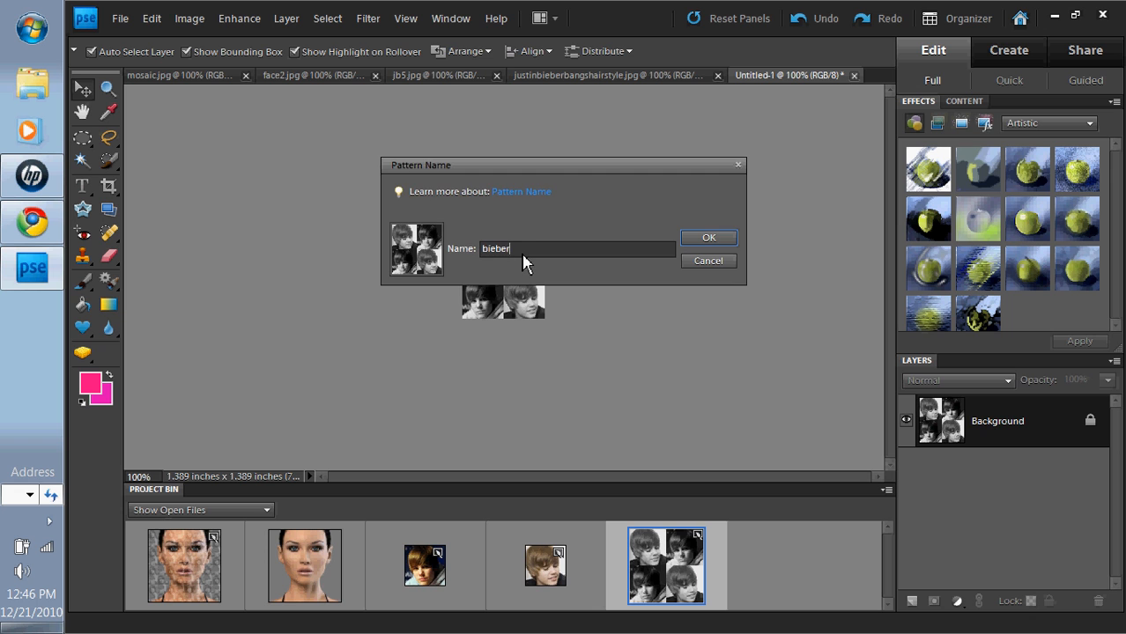
{"action": "key", "text": "Return"}
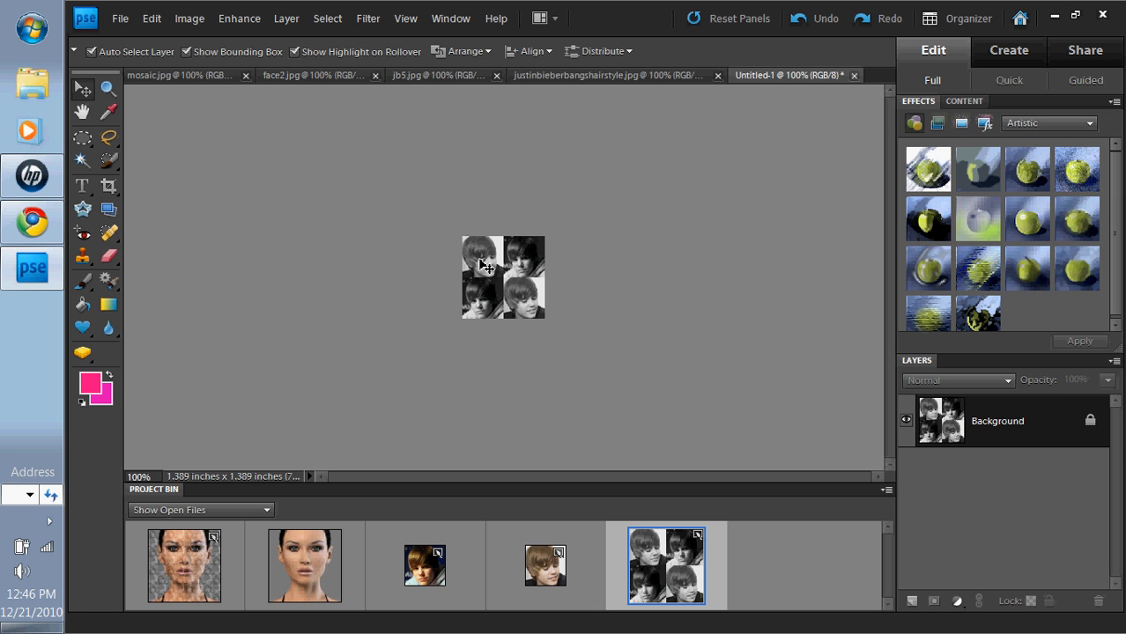
Step: Switch to face2.jpg and add a new empty Layer 1 above its Background
{"action": "left_click", "coordinate": [317, 573]}
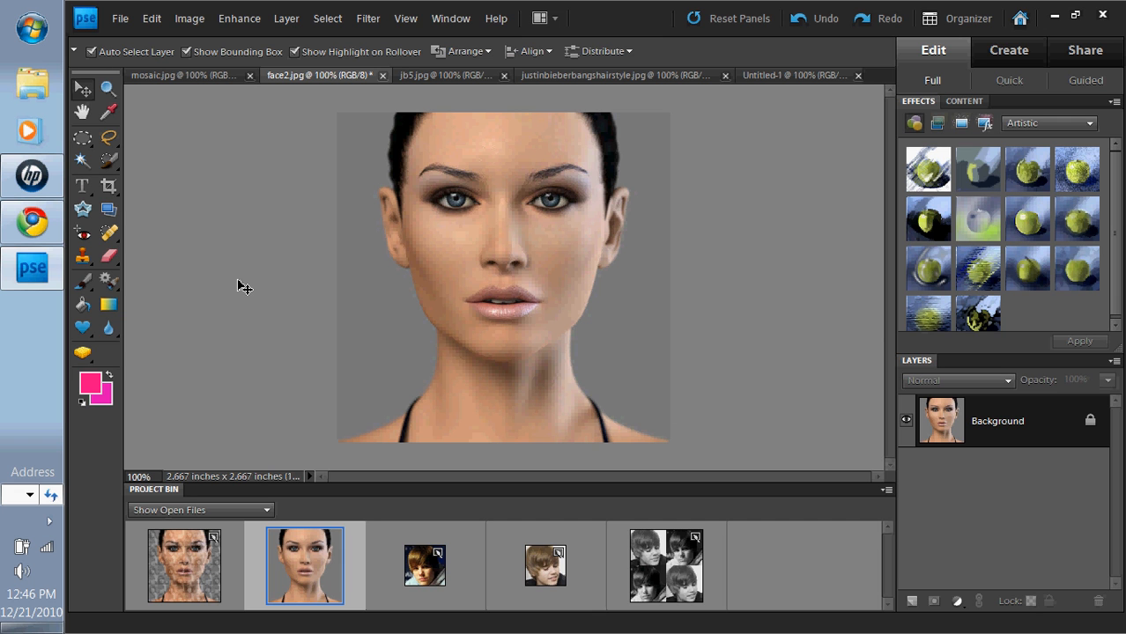
{"action": "left_click", "coordinate": [120, 17]}
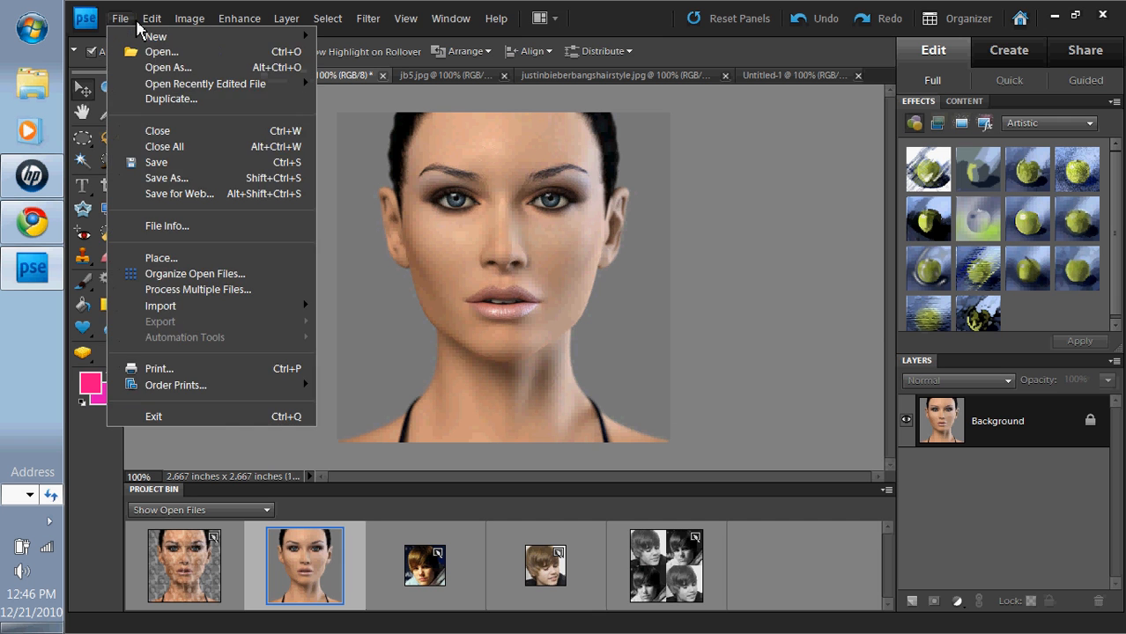
{"action": "left_click", "coordinate": [151, 17]}
{"action": "left_click", "coordinate": [285, 19]}
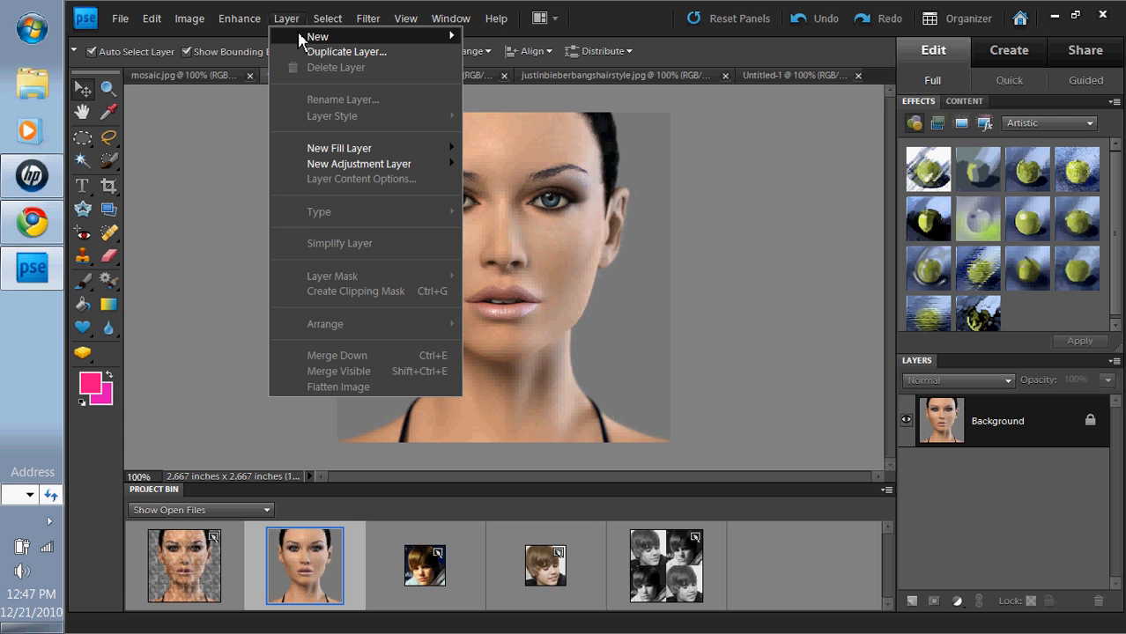
{"action": "mouse_move", "coordinate": [299, 39]}
{"action": "left_click", "coordinate": [186, 151]}
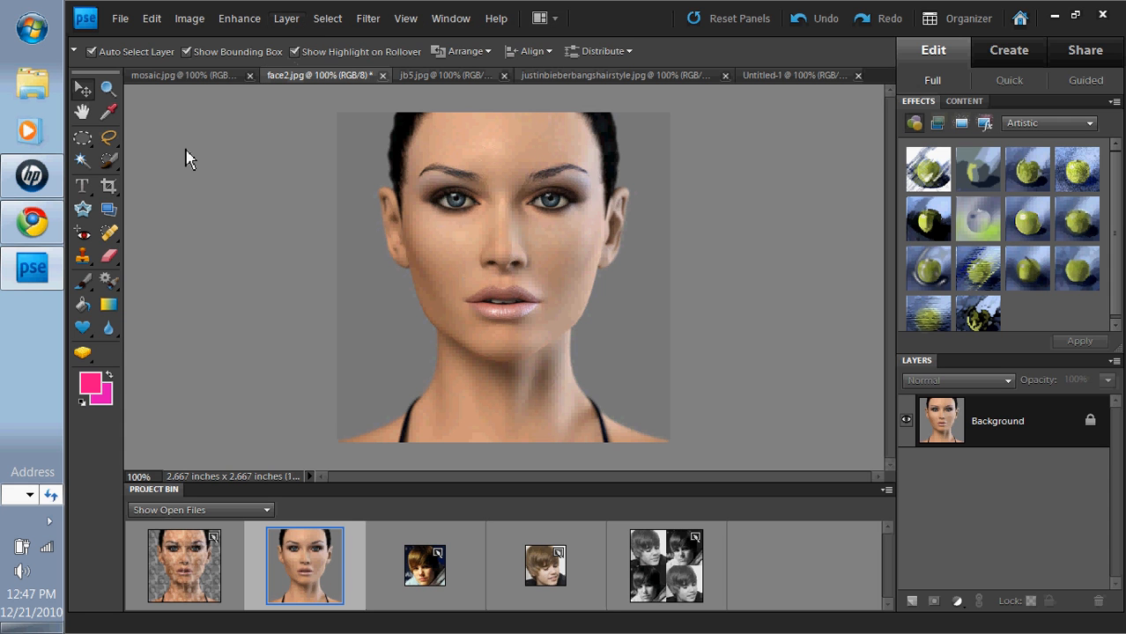
{"action": "left_click", "coordinate": [912, 602]}
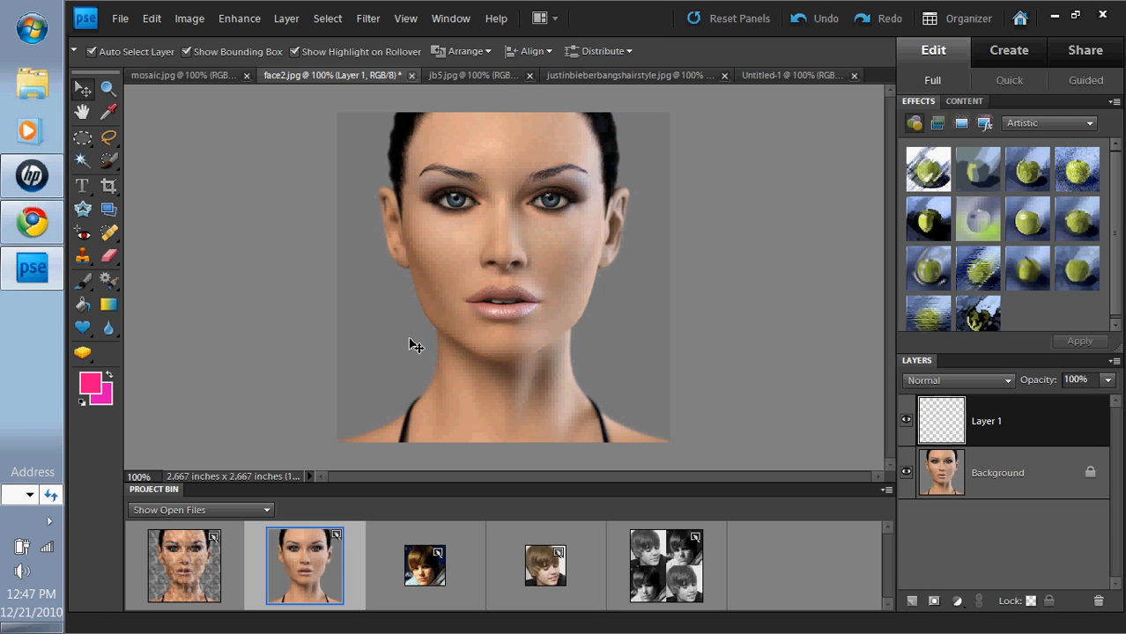
Step: Fill Layer 1 with the black-and-white bieber portrait pattern
{"action": "left_click", "coordinate": [150, 21]}
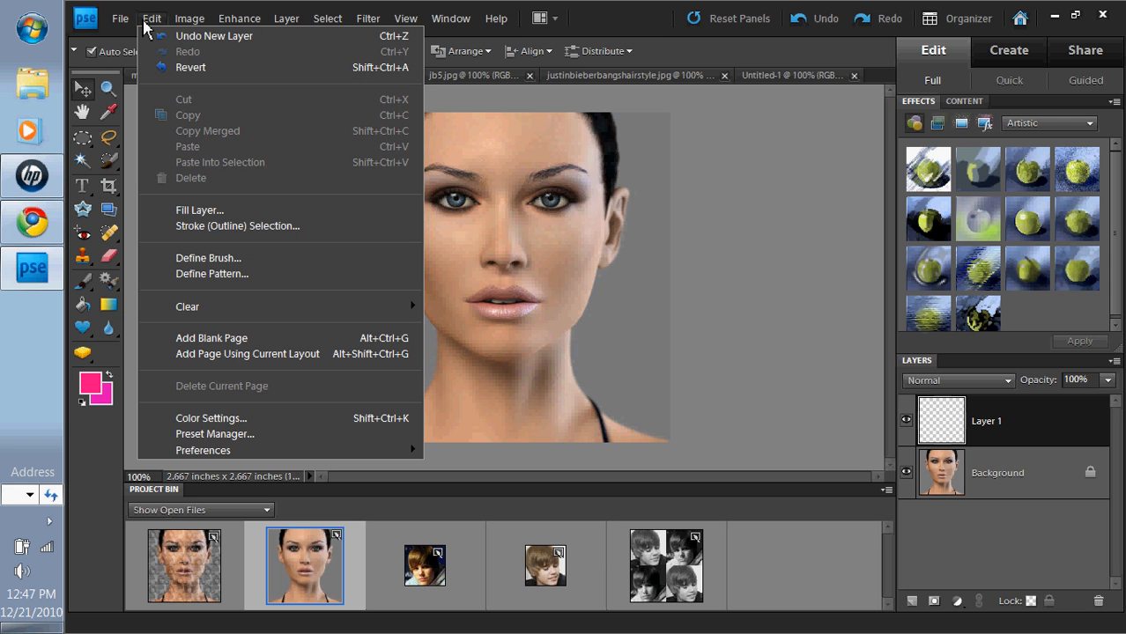
{"action": "left_click", "coordinate": [193, 211]}
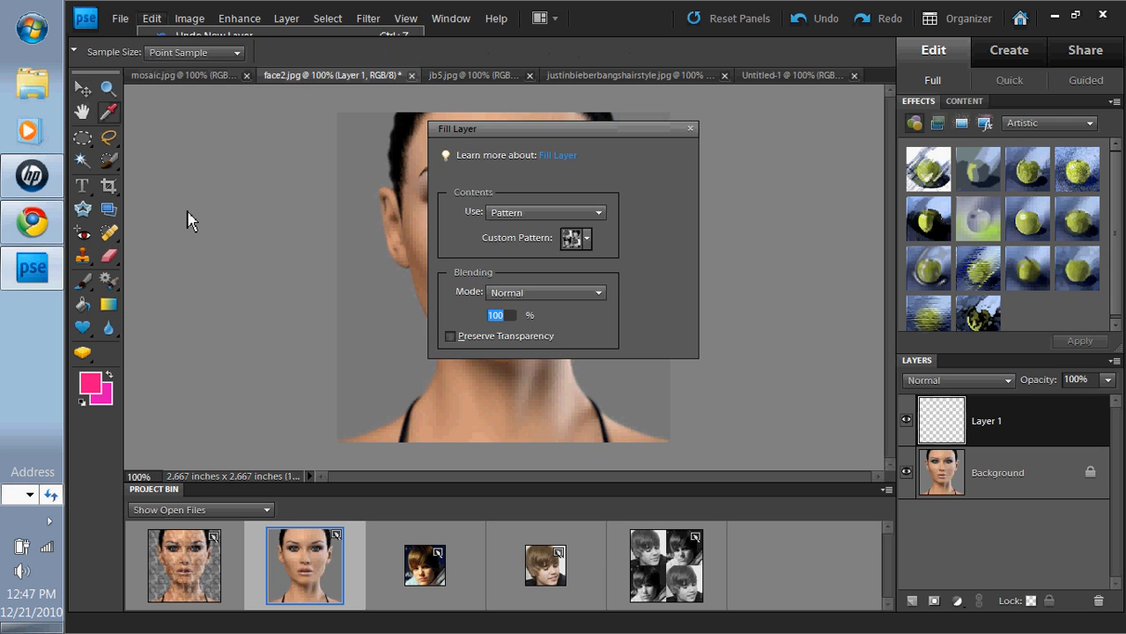
{"action": "left_click", "coordinate": [580, 214]}
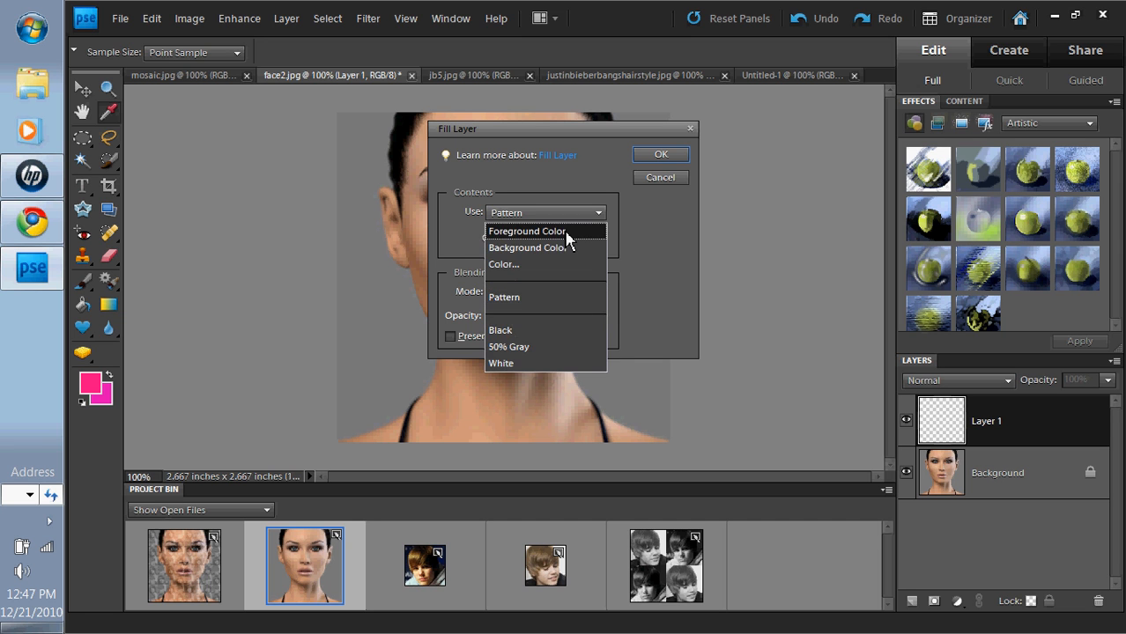
{"action": "left_click", "coordinate": [569, 234]}
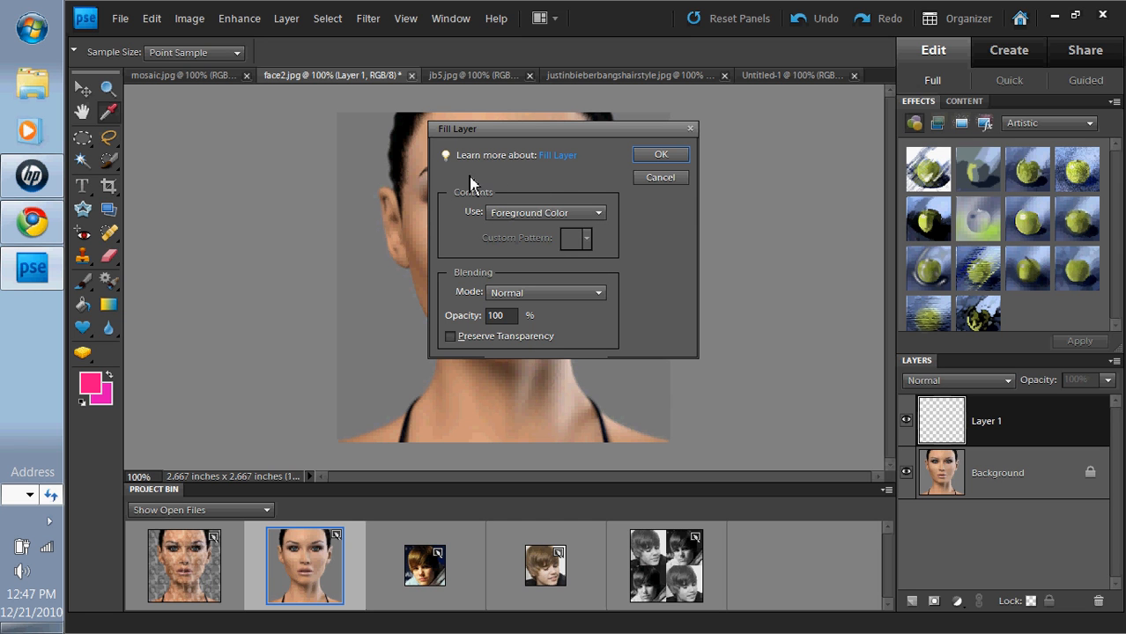
{"action": "left_click", "coordinate": [596, 217]}
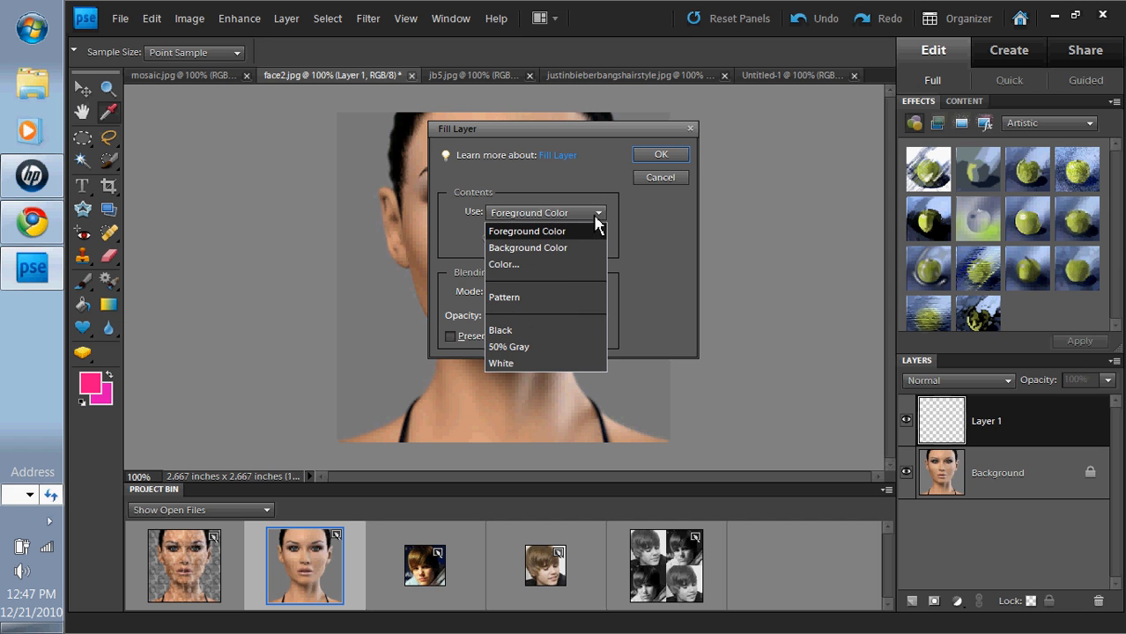
{"action": "left_click", "coordinate": [550, 294]}
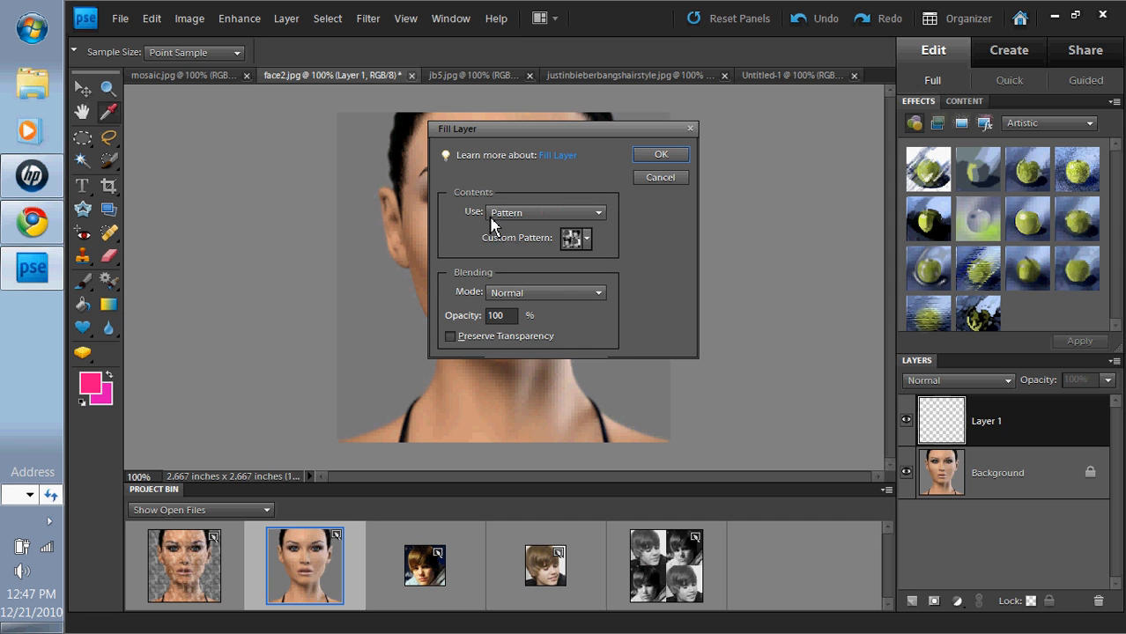
{"action": "left_click", "coordinate": [586, 245]}
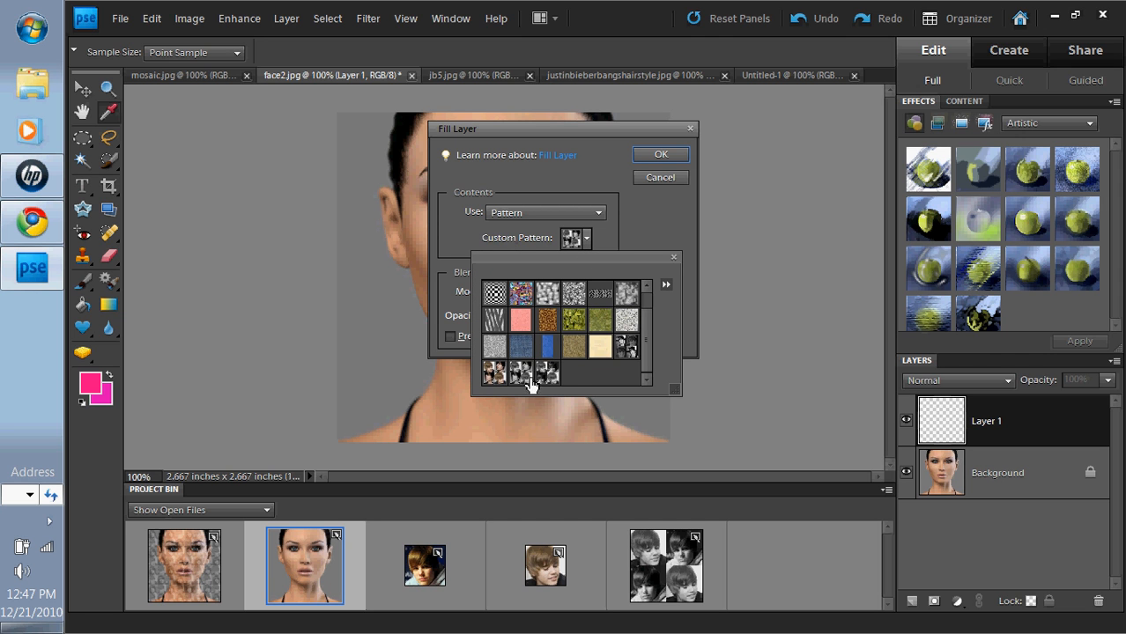
{"action": "left_click", "coordinate": [552, 379]}
{"action": "left_click", "coordinate": [656, 251]}
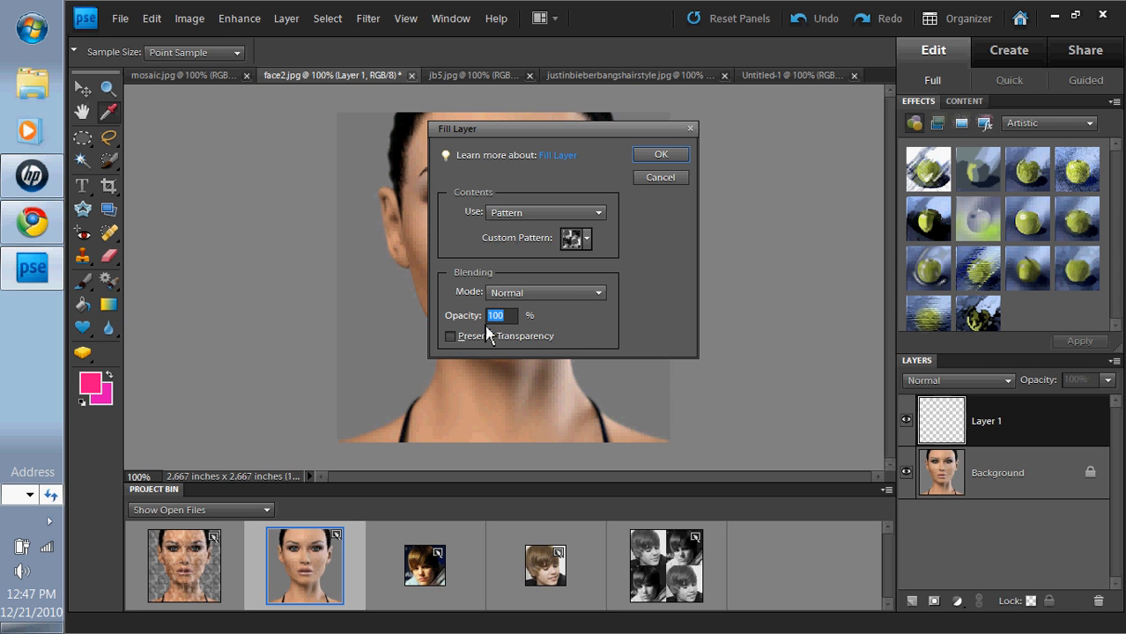
{"action": "left_click", "coordinate": [649, 159]}
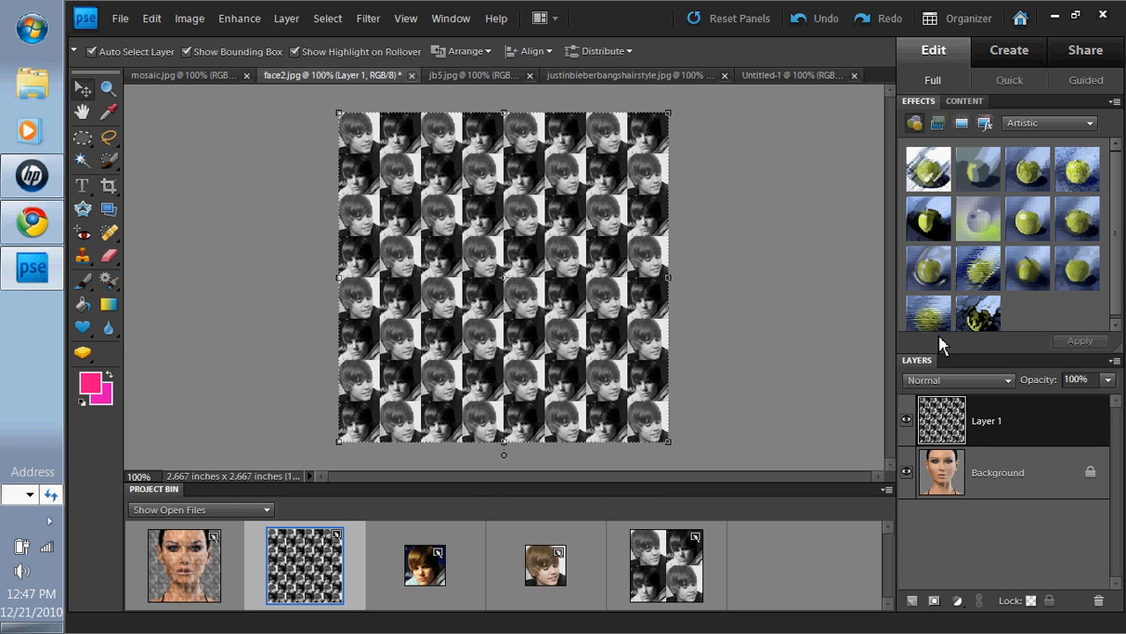
Step: Try Overlay blending on Layer 1, comparing against the finished mosaic example
{"action": "left_click", "coordinate": [1002, 382]}
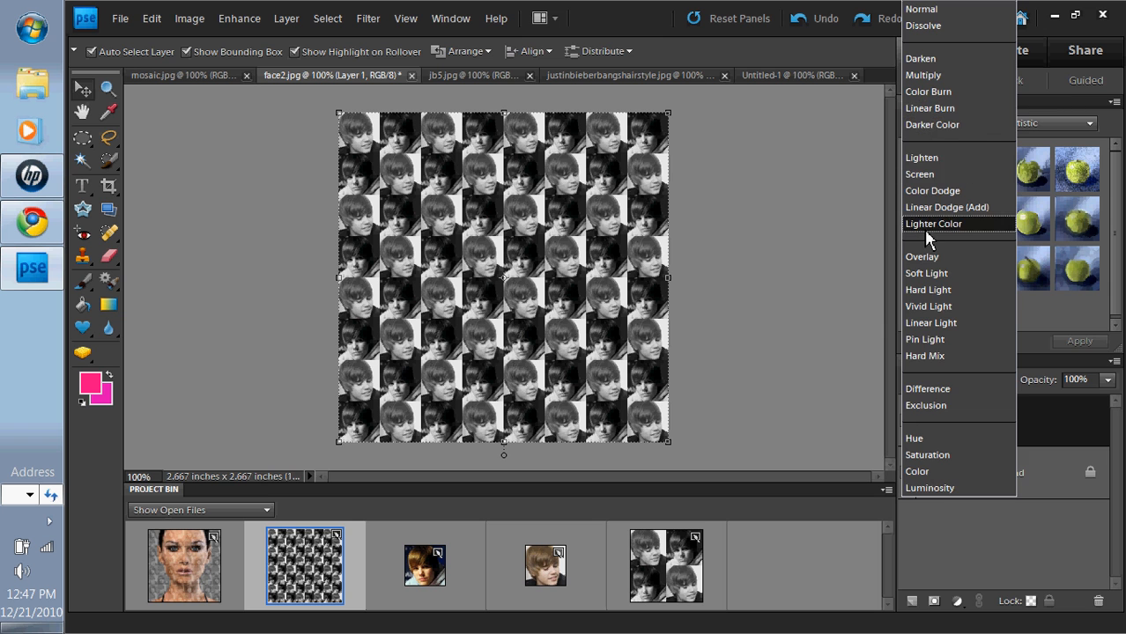
{"action": "left_click", "coordinate": [923, 256]}
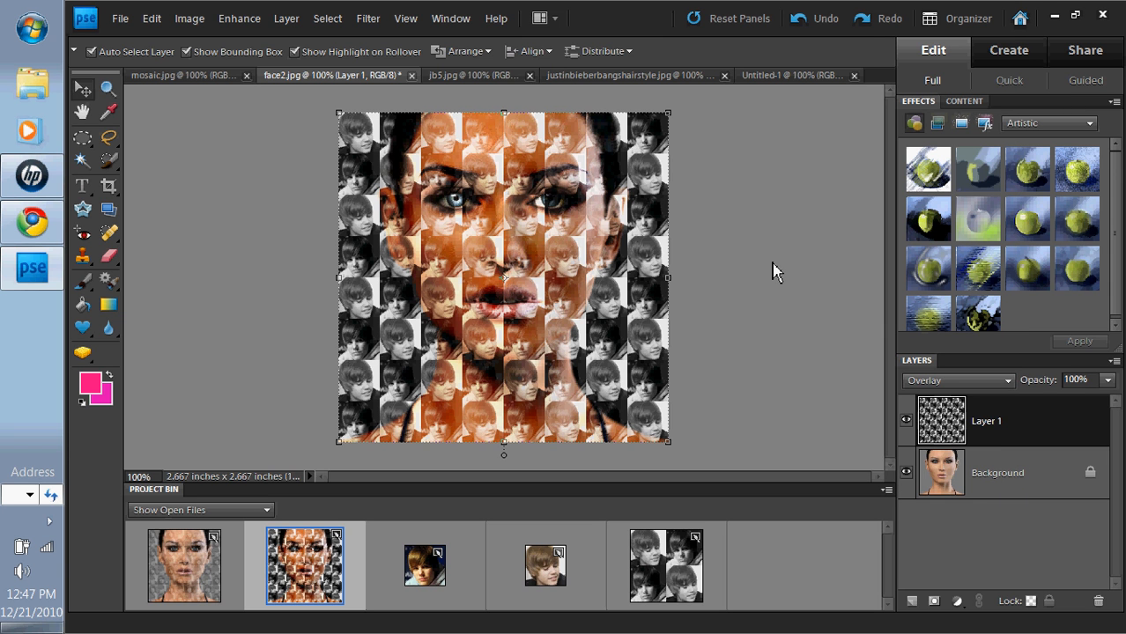
{"action": "key", "text": "alt+bracketleft"}
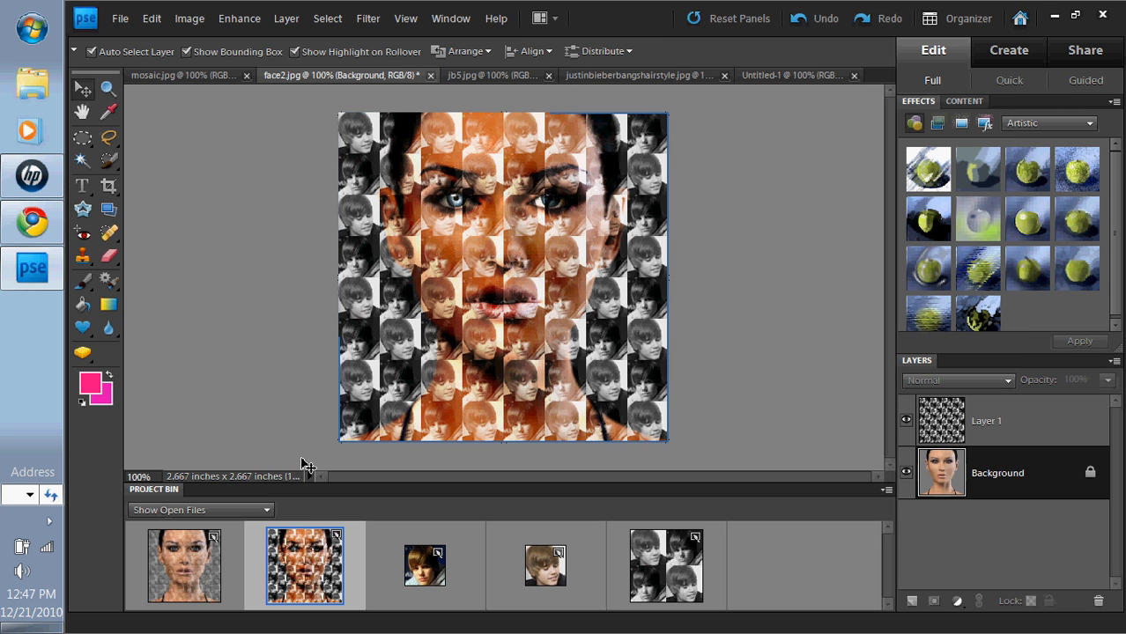
{"action": "left_click", "coordinate": [197, 562]}
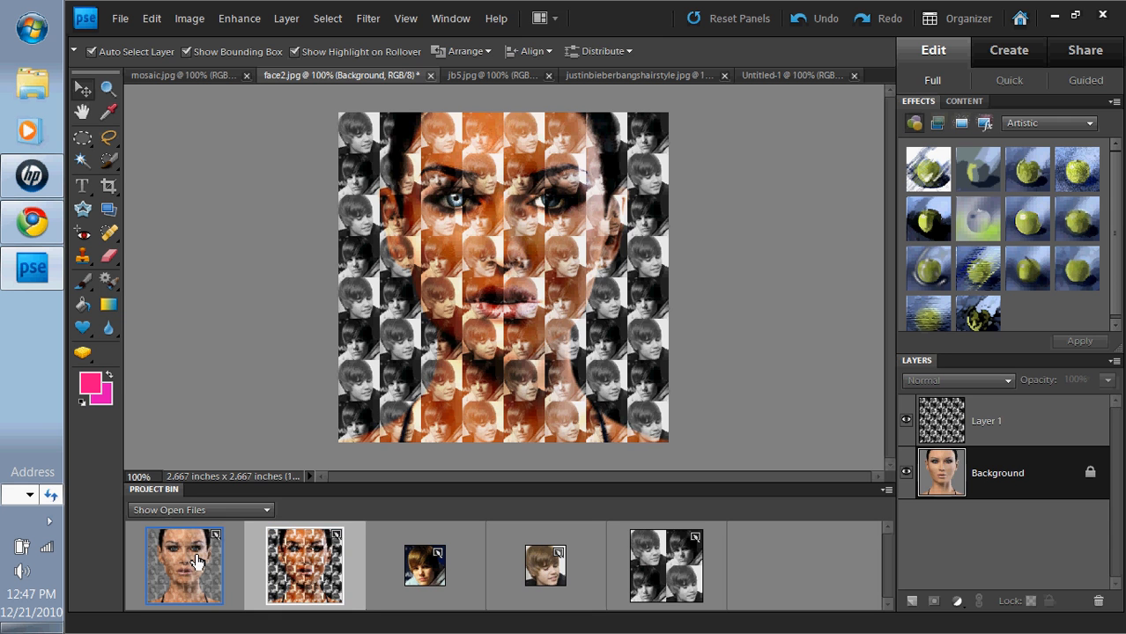
{"action": "left_click", "coordinate": [289, 564]}
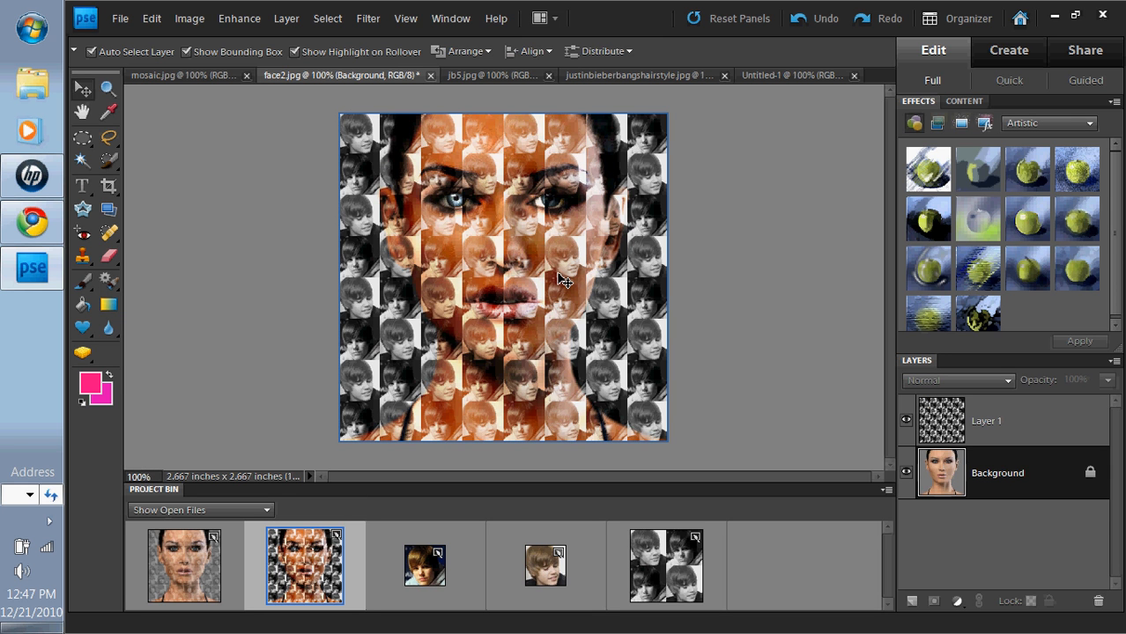
{"action": "left_click", "coordinate": [967, 416]}
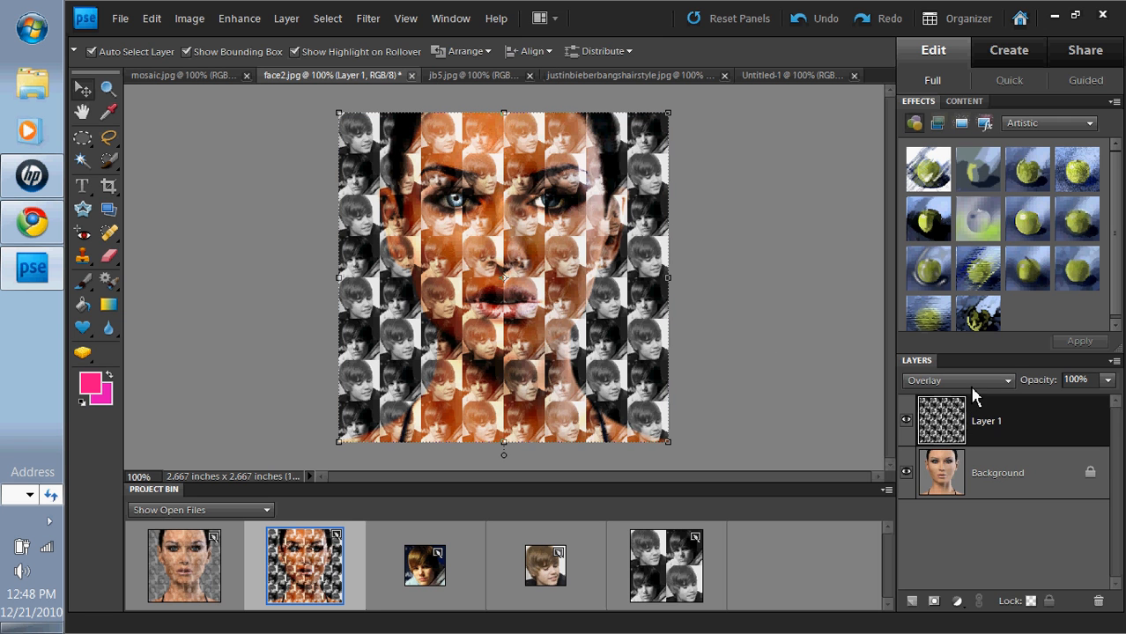
{"action": "left_click", "coordinate": [910, 380]}
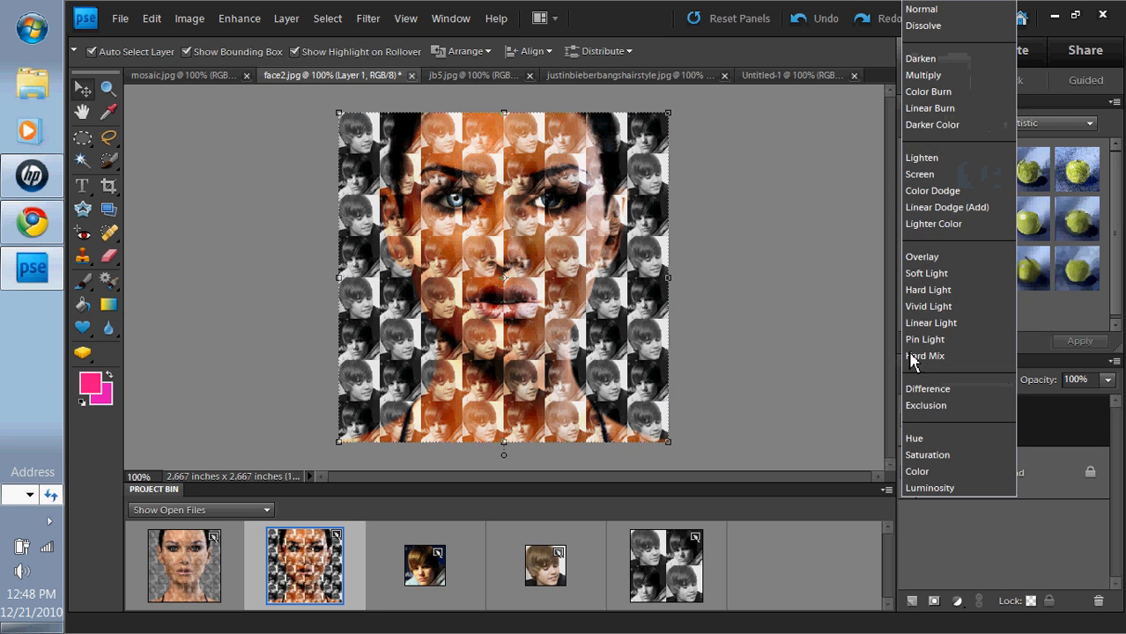
{"action": "left_click", "coordinate": [930, 257]}
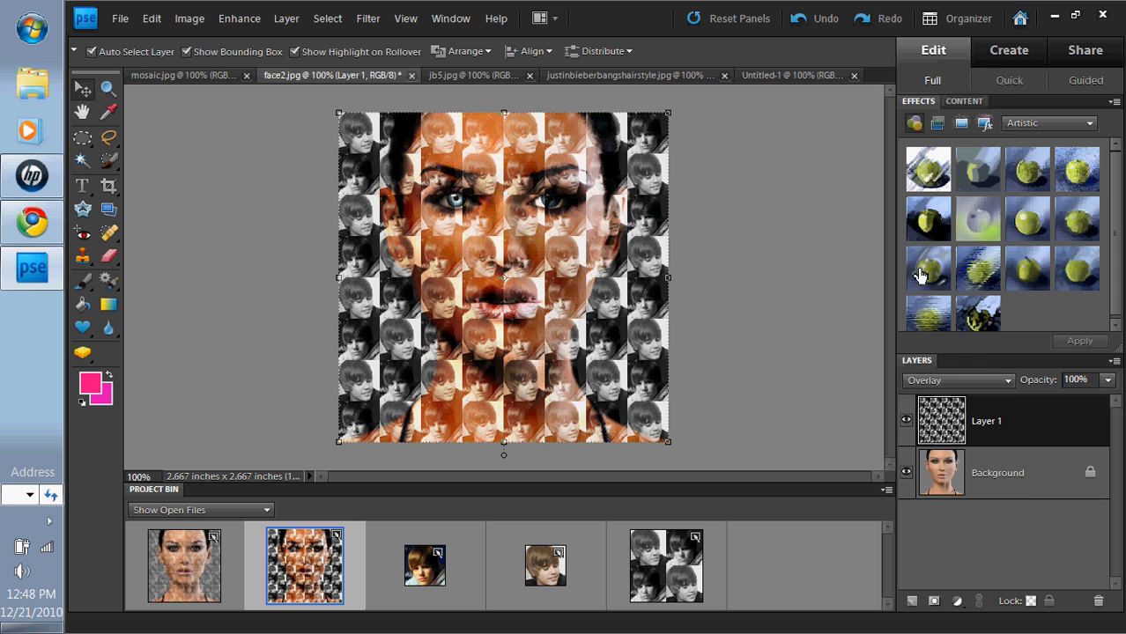
{"action": "left_click", "coordinate": [766, 227]}
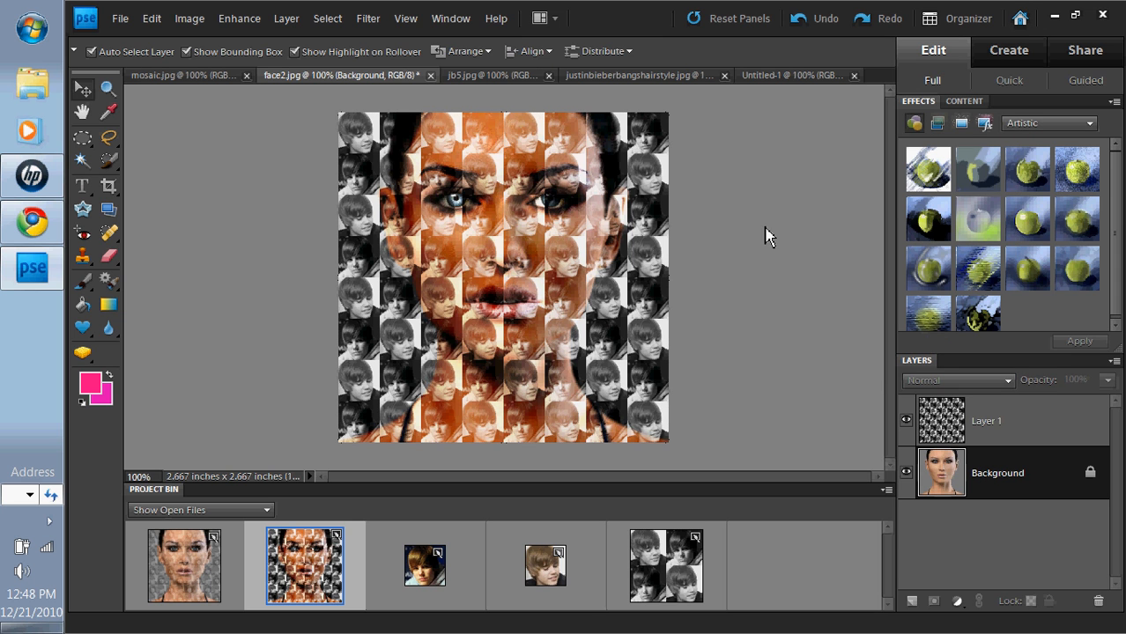
Step: Switch Layer 1's blend mode to Soft Light
{"action": "left_click", "coordinate": [956, 414]}
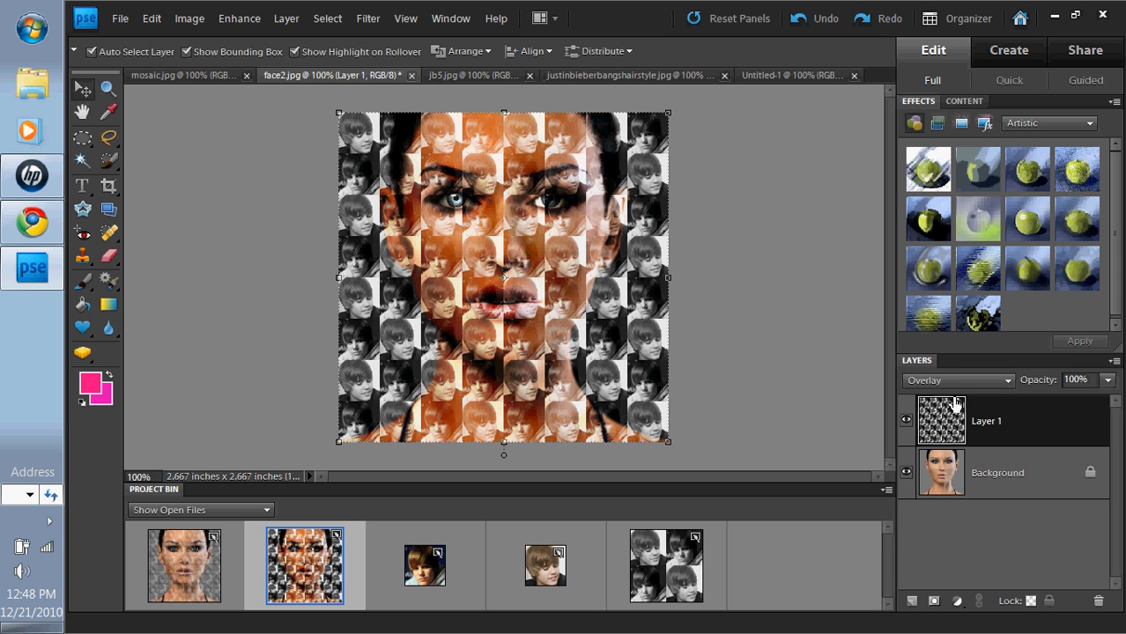
{"action": "left_click", "coordinate": [959, 380]}
{"action": "left_click", "coordinate": [941, 278]}
{"action": "left_click", "coordinate": [753, 313]}
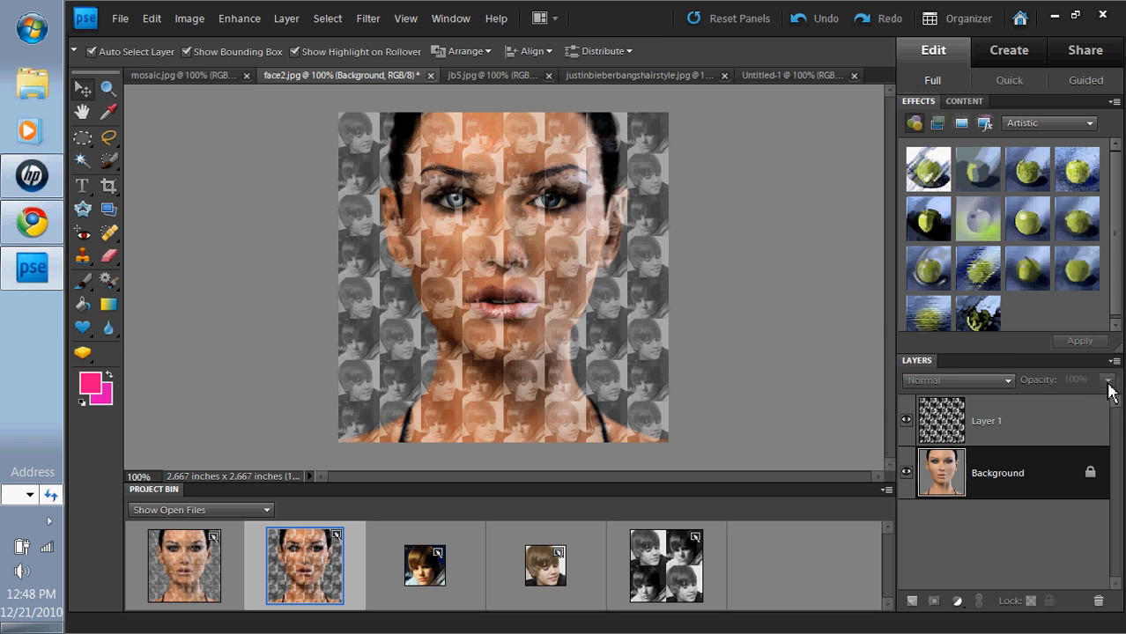
Step: Test different opacity values on Layer 1 and compare with Overlay blending
{"action": "left_click", "coordinate": [977, 424]}
{"action": "left_click", "coordinate": [1105, 383]}
{"action": "left_click_drag", "start_coordinate": [1104, 400], "coordinate": [1089, 405]}
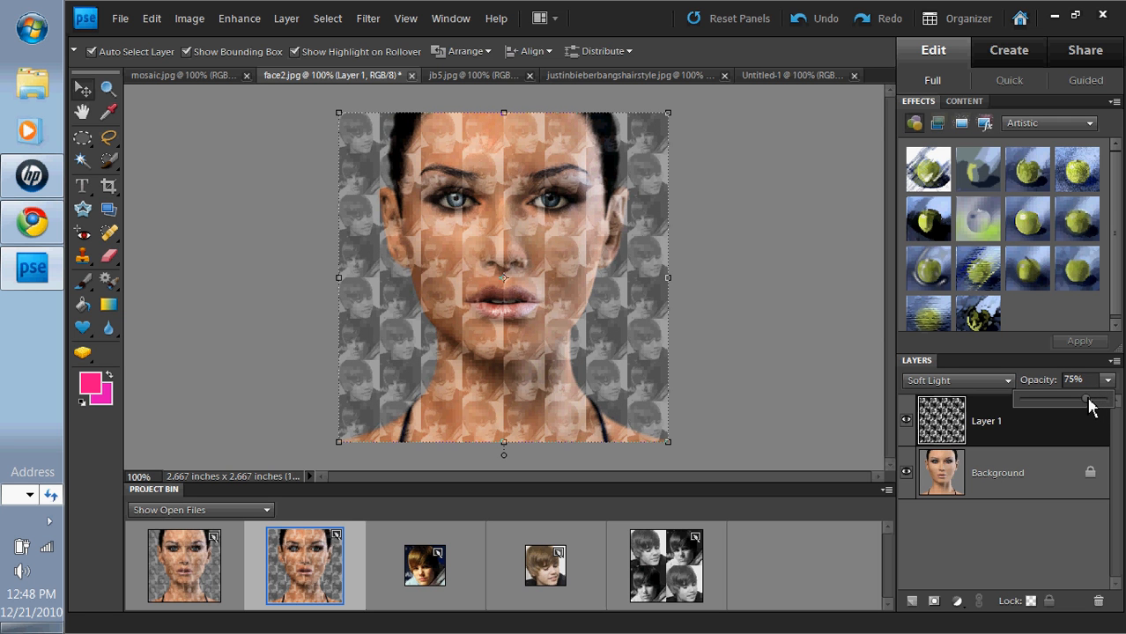
{"action": "left_click_drag", "start_coordinate": [1042, 401], "coordinate": [1032, 399]}
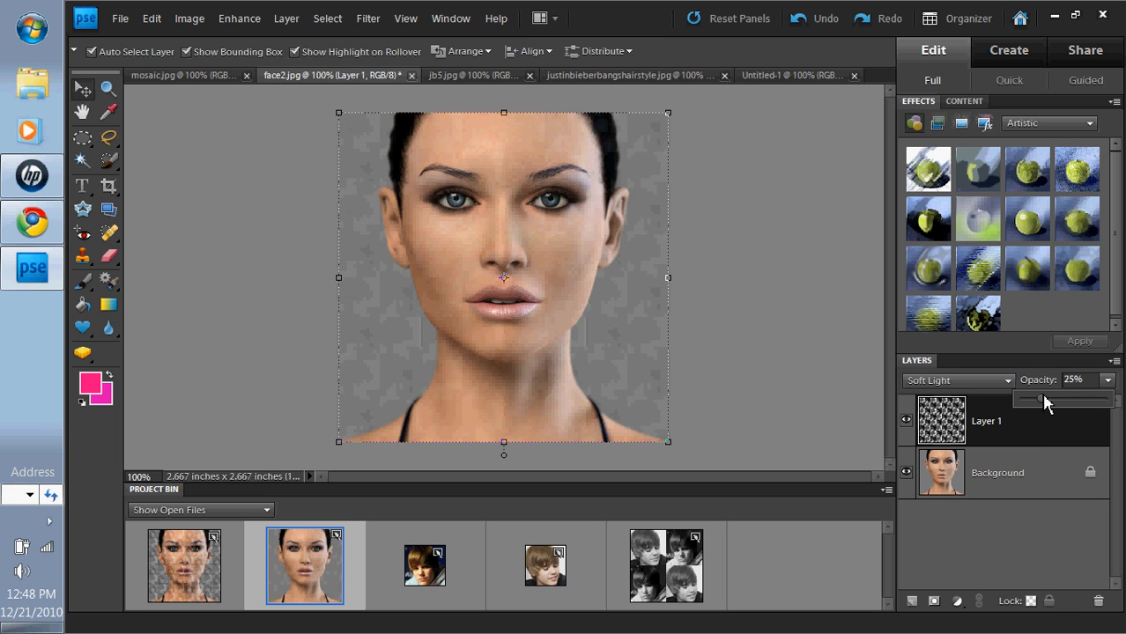
{"action": "left_click_drag", "start_coordinate": [1042, 398], "coordinate": [1112, 405]}
{"action": "left_click", "coordinate": [976, 382]}
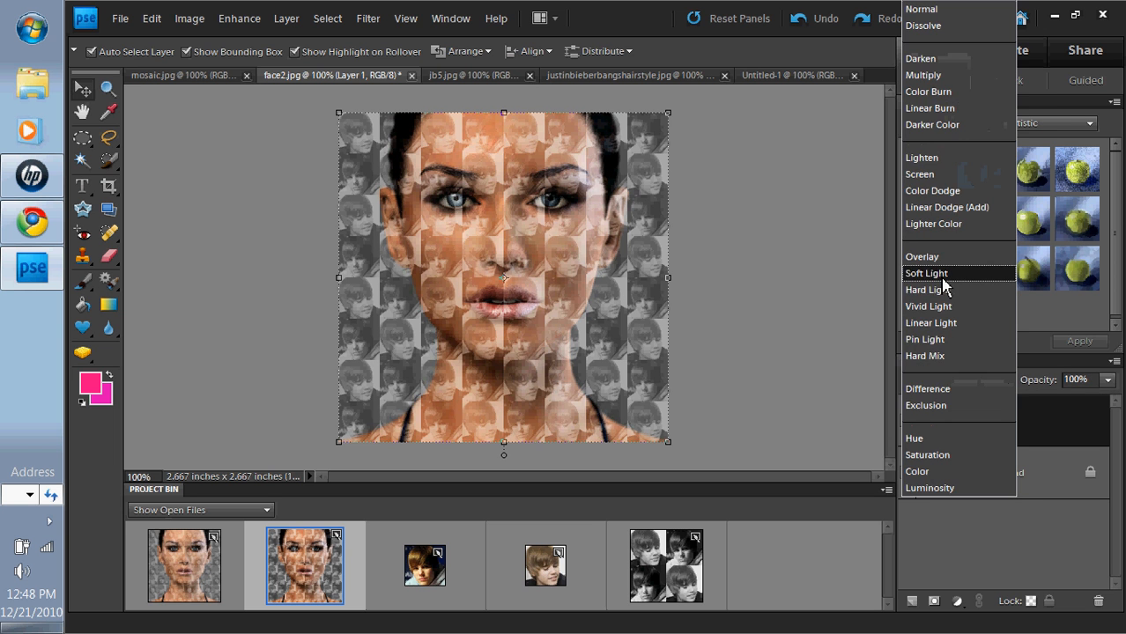
{"action": "left_click", "coordinate": [934, 256]}
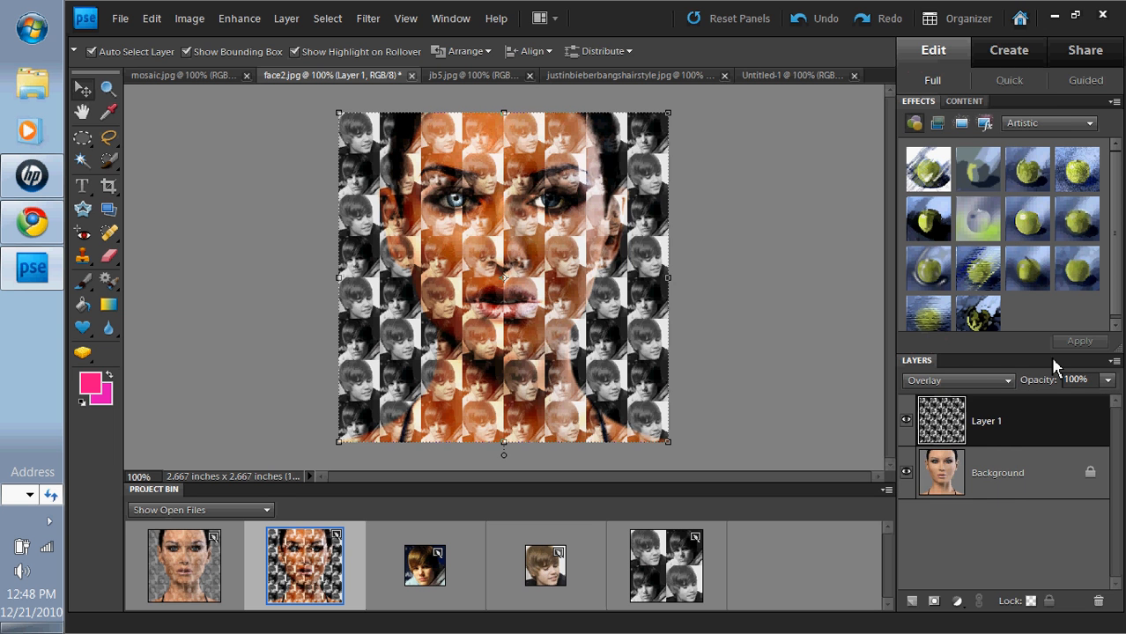
Step: Return Layer 1 to Soft Light and set its opacity to 75%
{"action": "left_click", "coordinate": [960, 380]}
{"action": "left_click", "coordinate": [969, 270]}
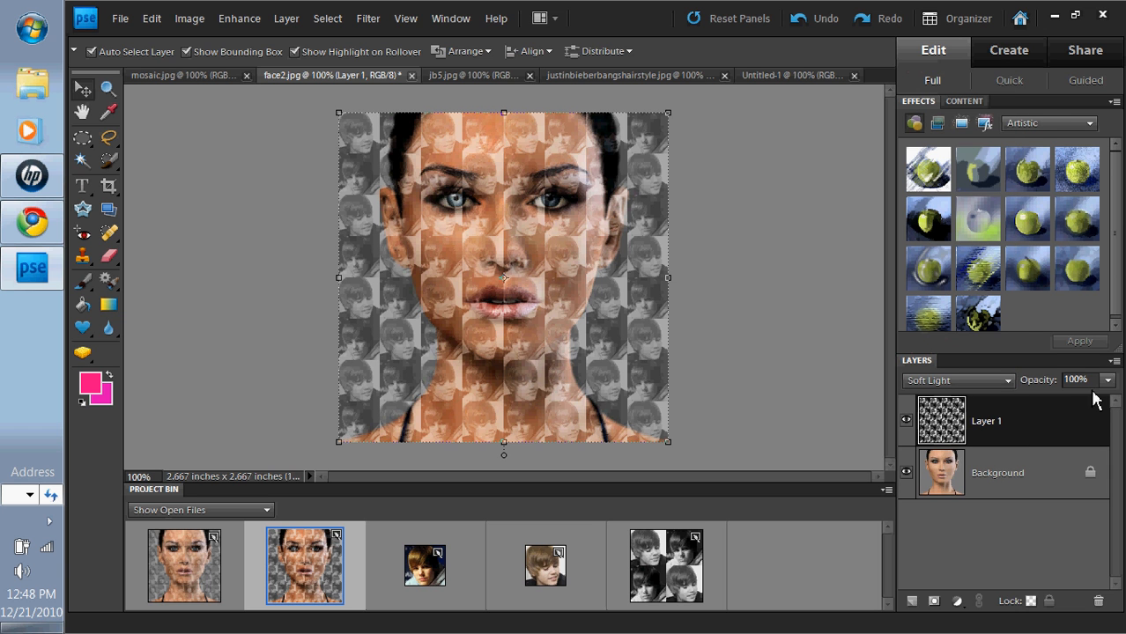
{"action": "left_click", "coordinate": [1108, 379]}
{"action": "left_click_drag", "start_coordinate": [1108, 400], "coordinate": [1088, 404]}
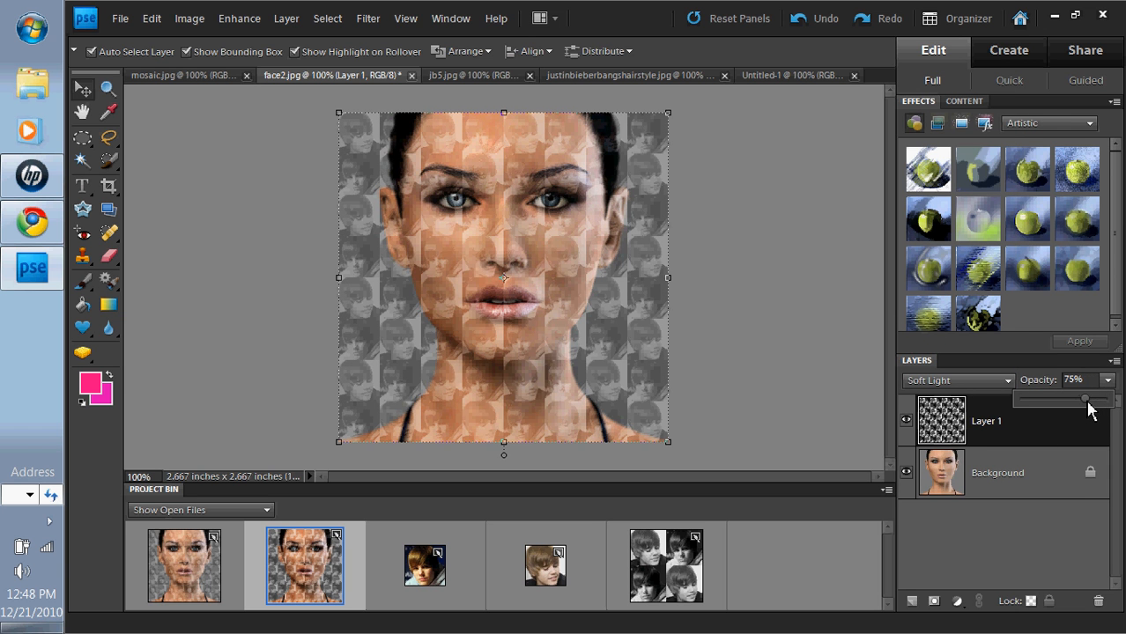
{"action": "left_click", "coordinate": [831, 367]}
{"action": "left_click", "coordinate": [831, 367]}
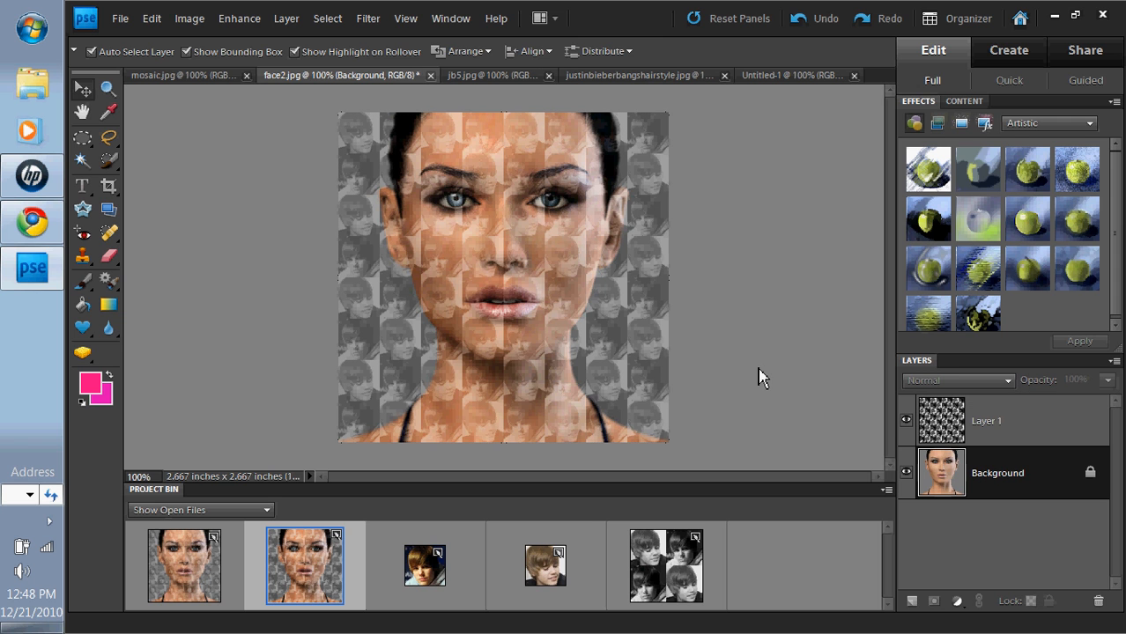